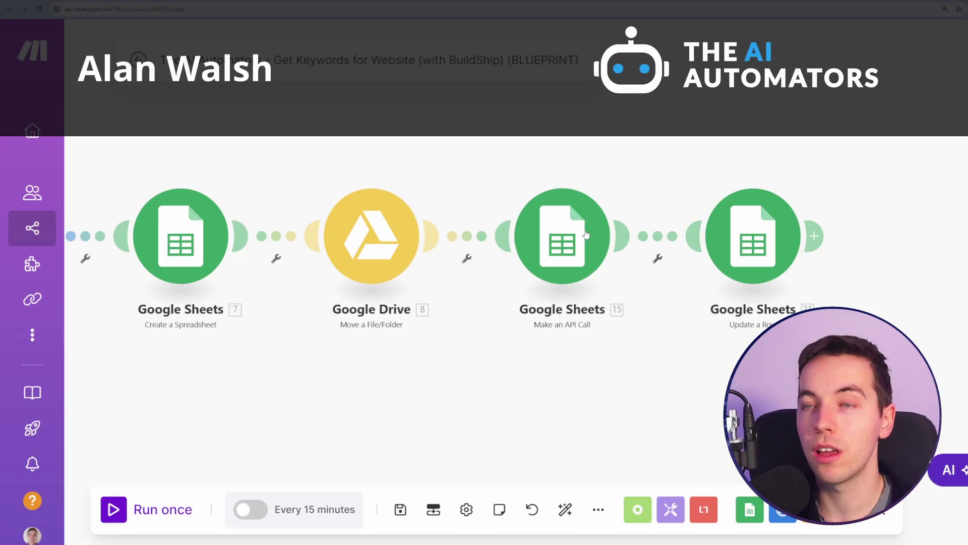
Step: Open the Keyword Research Tool (Get Keywords at Scale by Site/URL) post in the community's System Templates
left_click(582, 264)
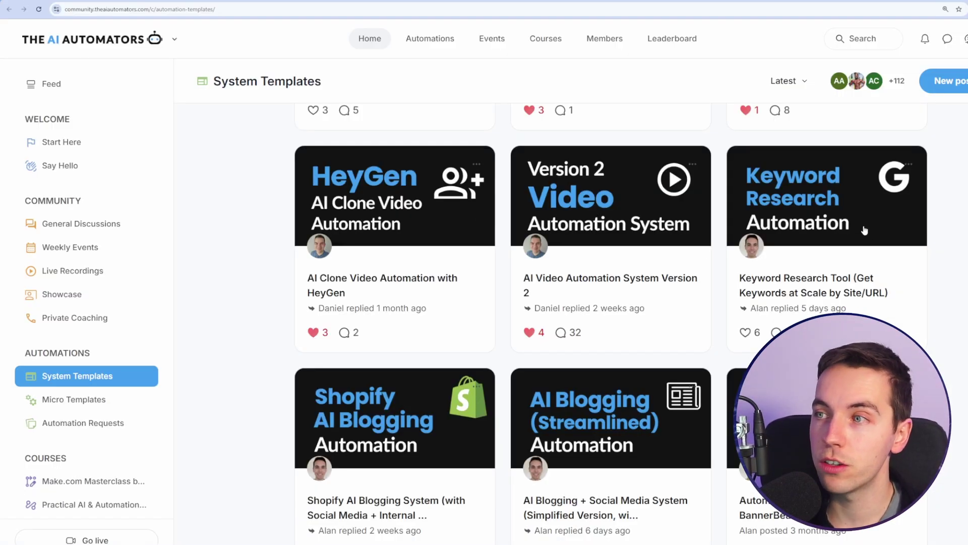
left_click(806, 285)
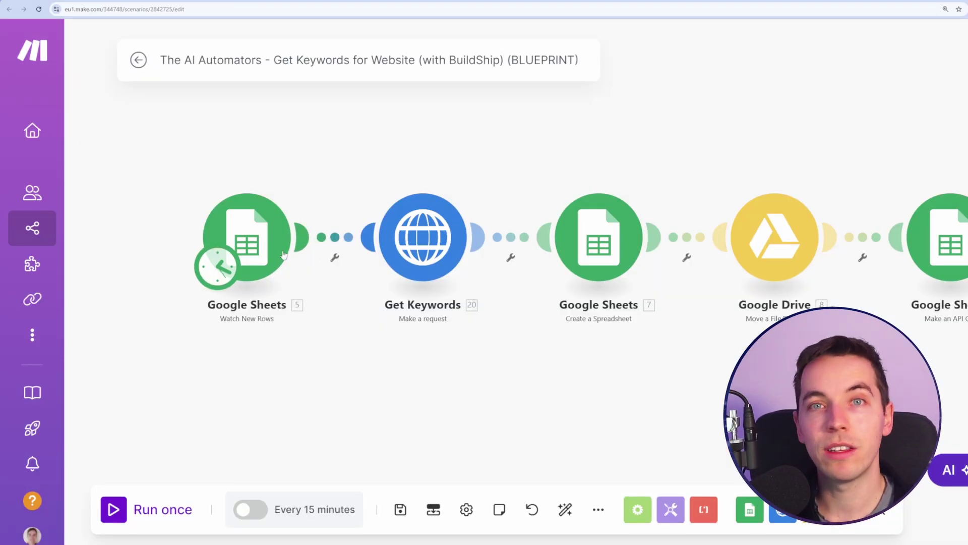
Step: Inspect the Watch New Rows trigger settings in Make and the Num of Results and Max Position columns in the source Google Sheet
left_click(255, 247)
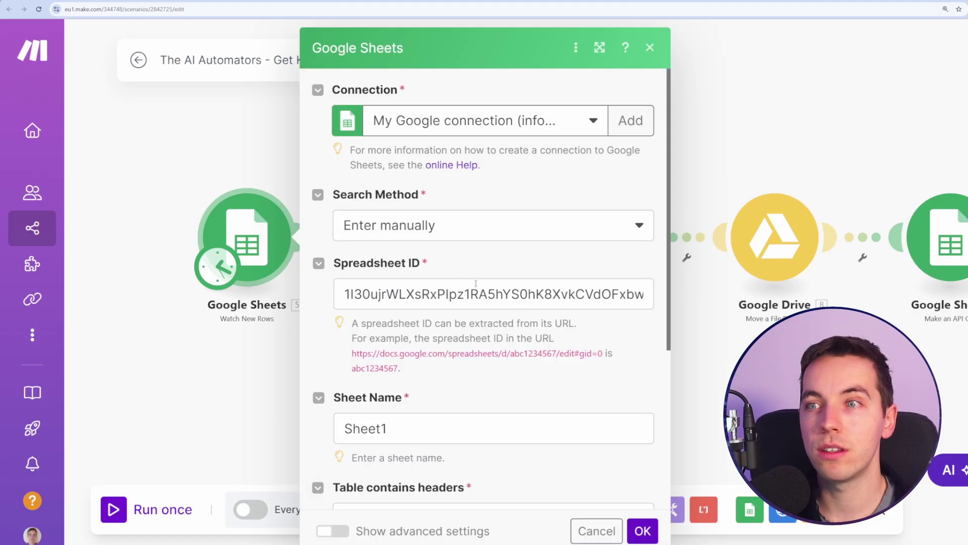
scroll(489, 187, "down", 5)
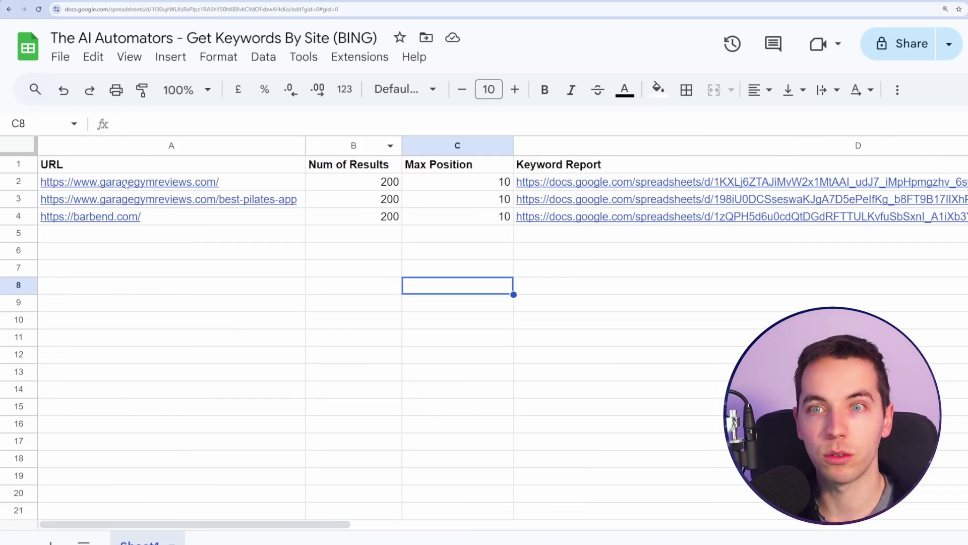
left_click(340, 272)
left_click(374, 185)
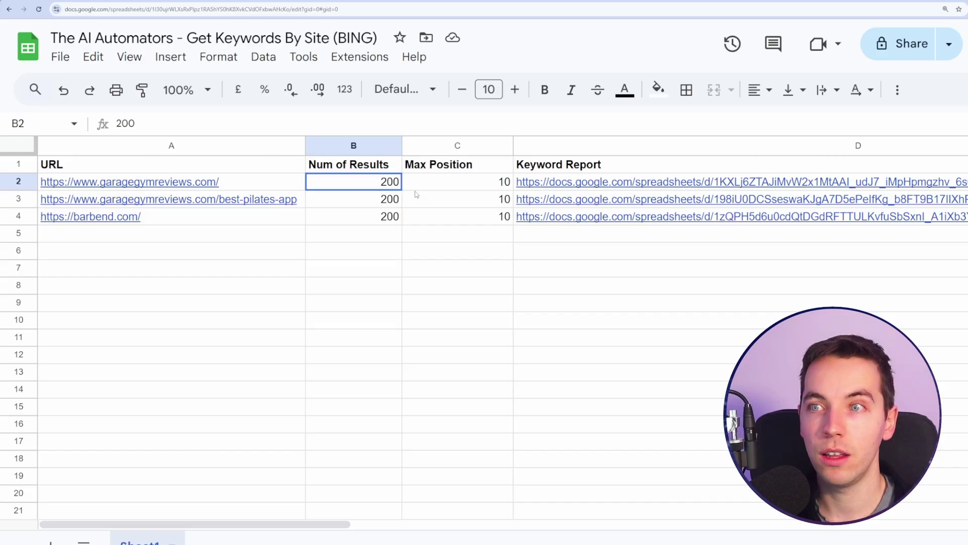
key("shift+Down")
key("shift+Down")
key("shift+Right")
left_click(398, 218)
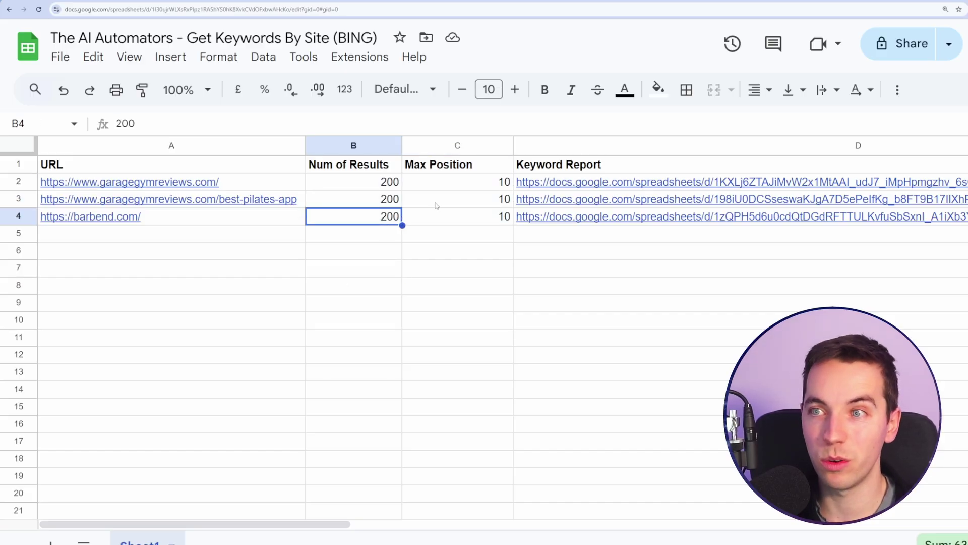
left_click(466, 187)
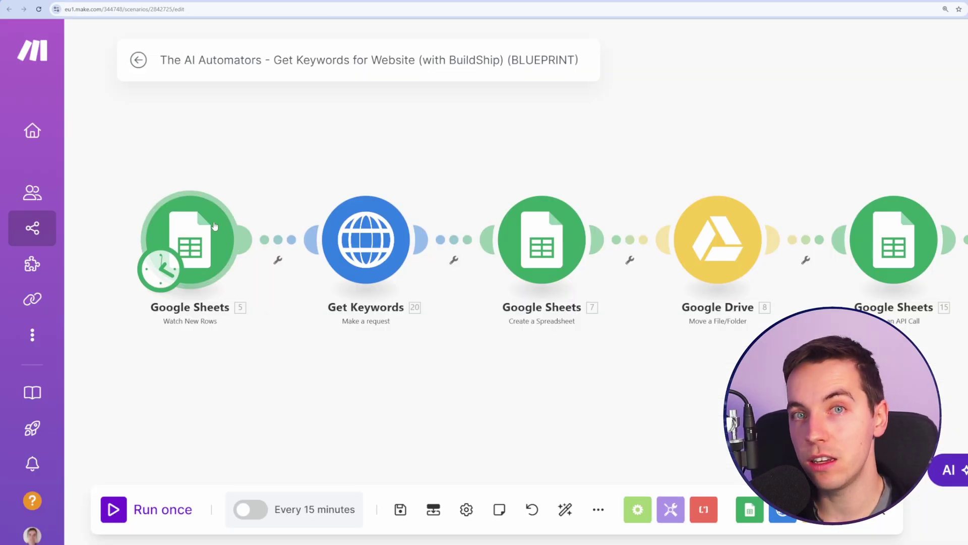
Step: Switch to Make and review the Get Keywords HTTP module's method, body type and request content settings
left_click_drag(346, 232, 271, 202)
left_click(271, 202)
scroll(549, 239, "down", 5)
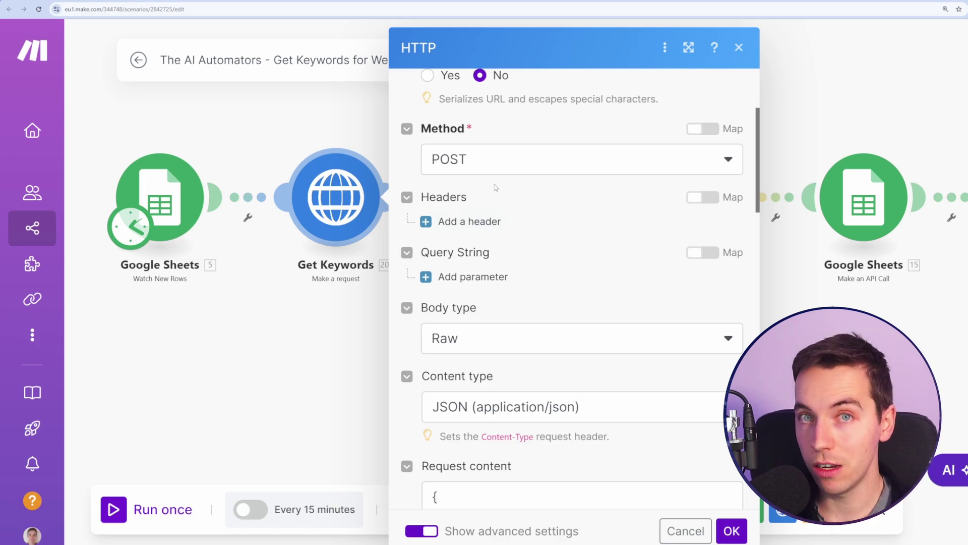
scroll(496, 188, "down", 3)
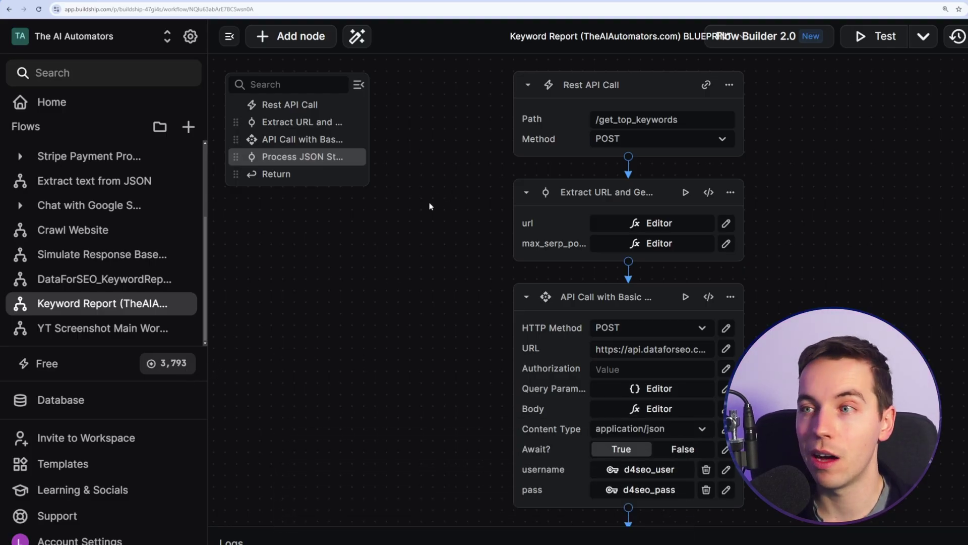
Step: Switch to BuildShip and review the Keyword Report flow's nodes, including the URL of the API call node
mouse_move(595, 159)
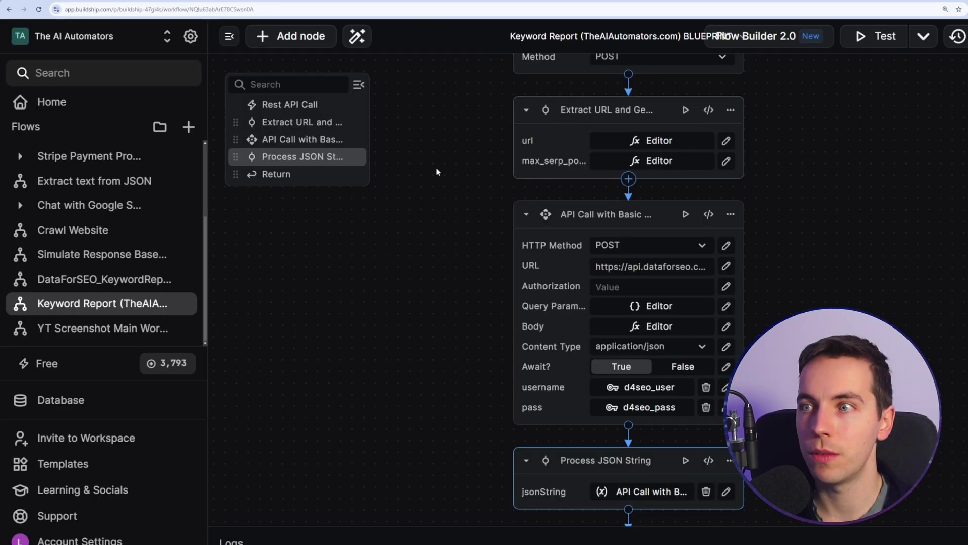
scroll(662, 143, "down", 3)
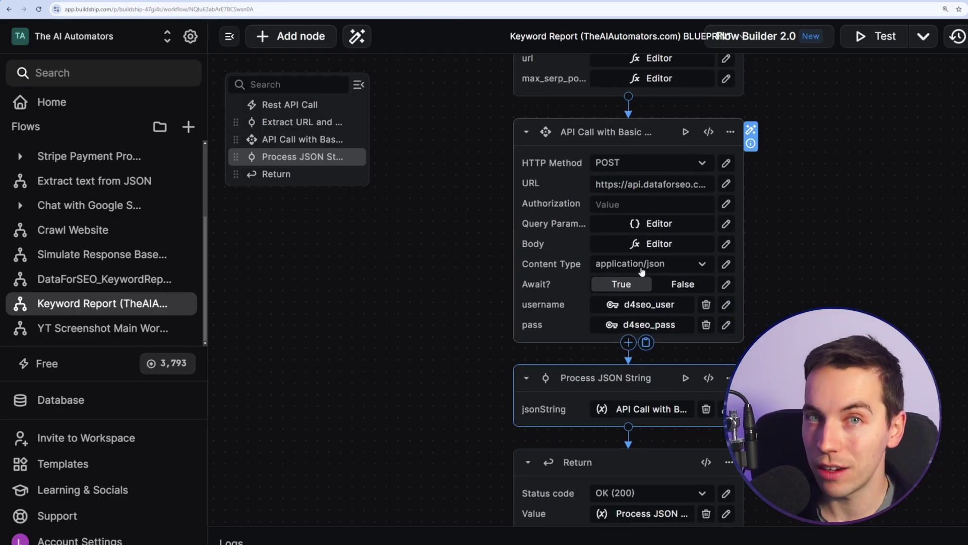
left_click(650, 185)
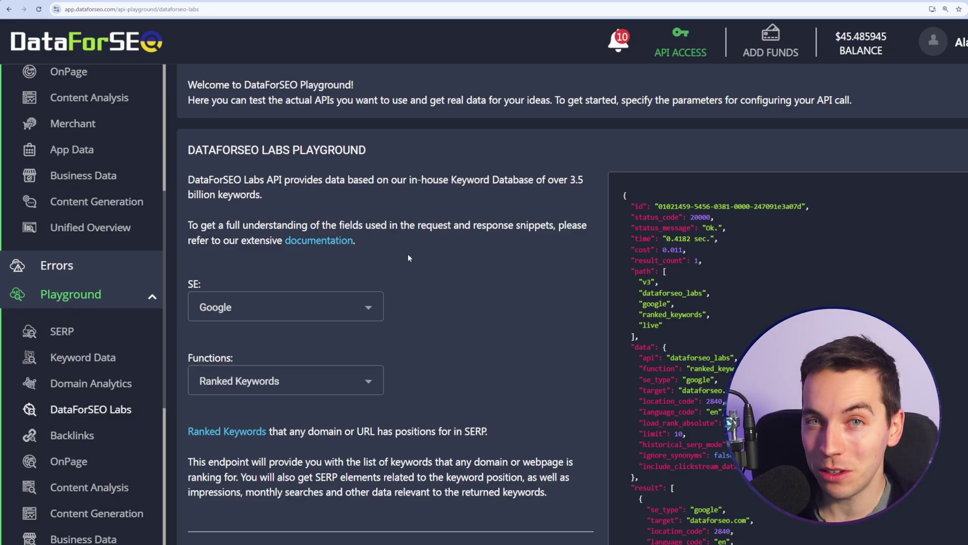
Step: Switch to the DataForSEO Labs playground and review the available functions and the request parameters for Ranked Keywords on Google
scroll(475, 304, "down", 3)
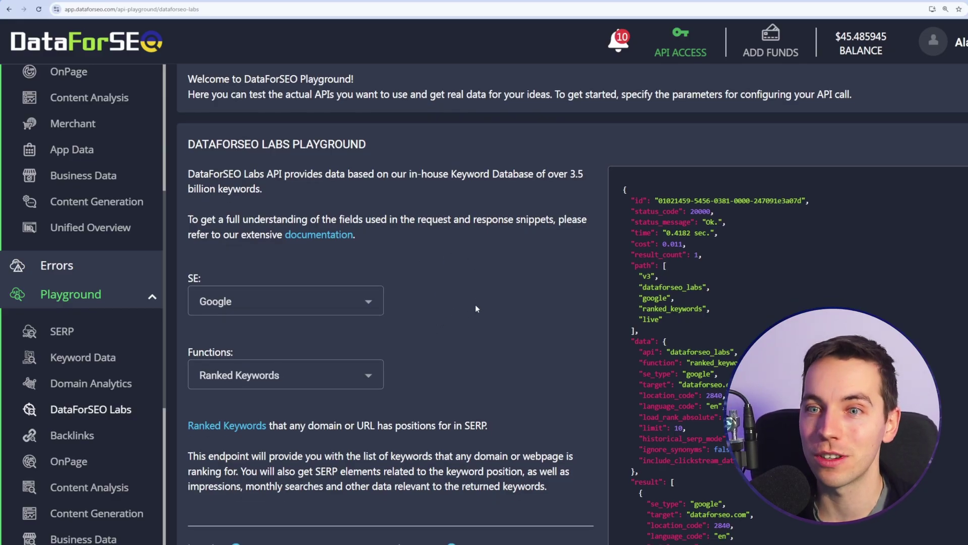
left_click(351, 217)
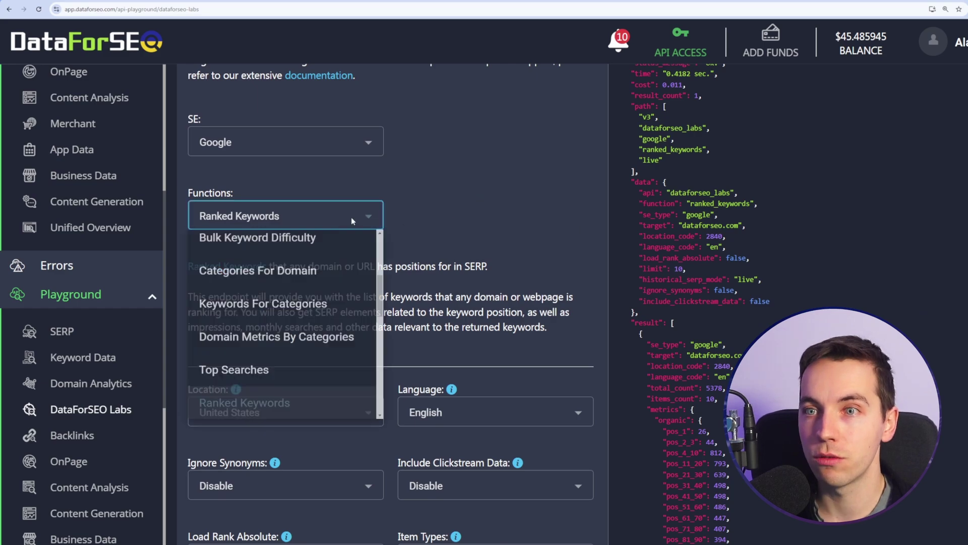
left_click(473, 201)
scroll(450, 245, "up", 2)
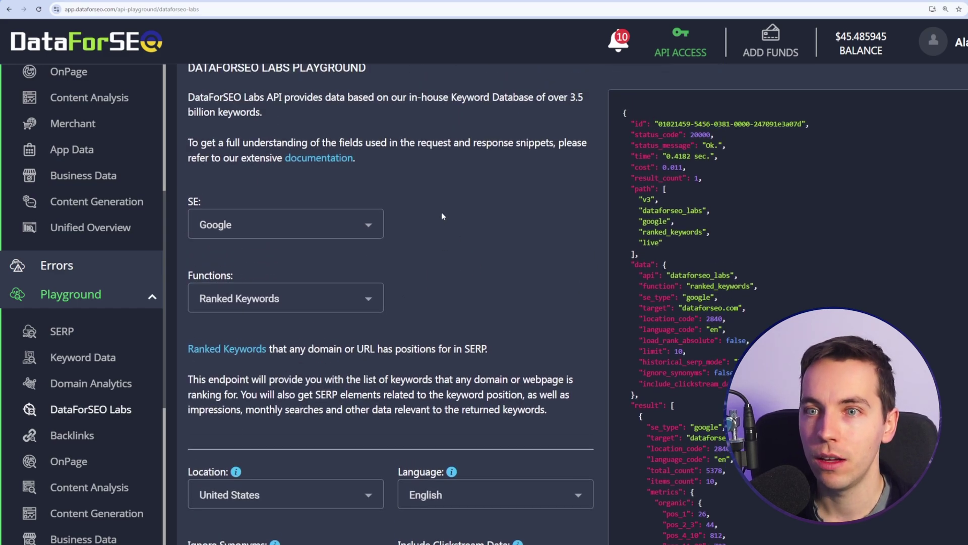
scroll(401, 256, "down", 2)
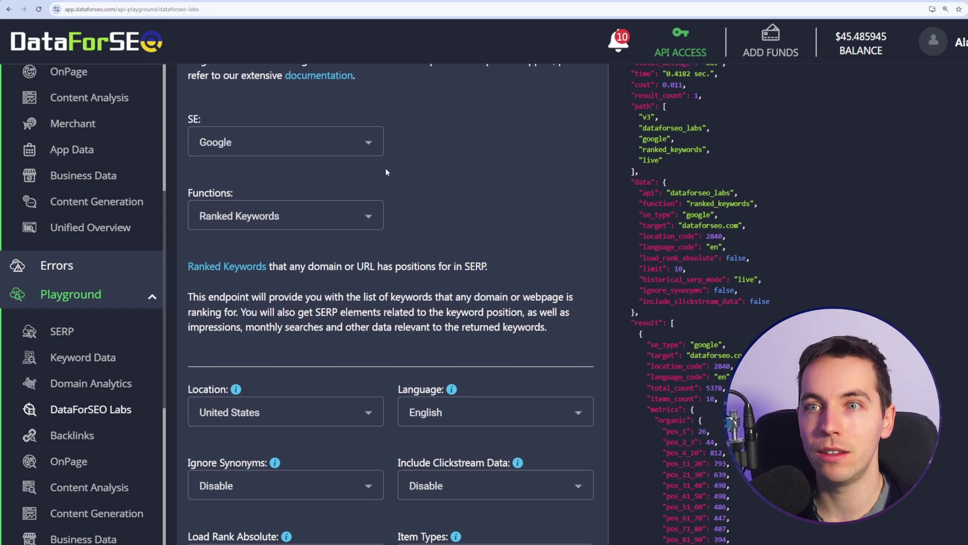
scroll(331, 241, "down", 4)
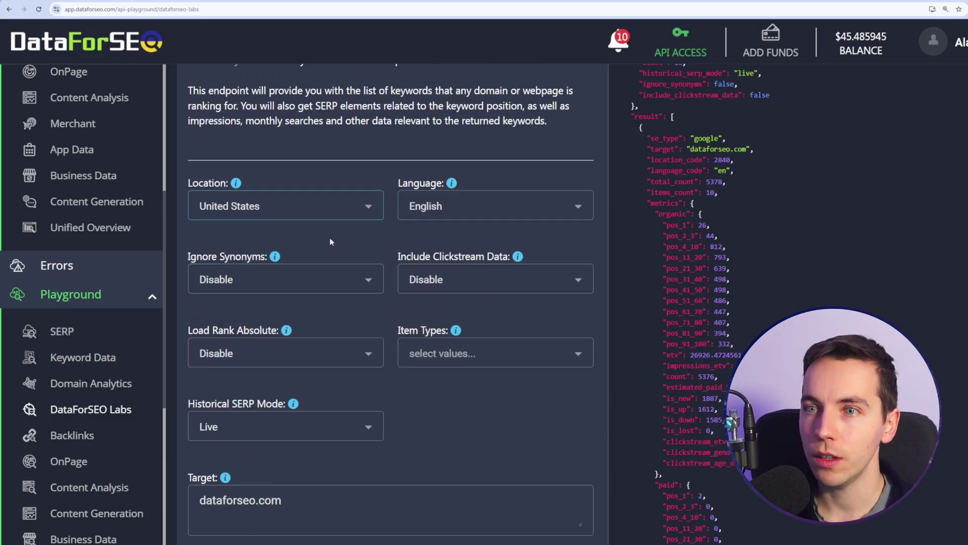
scroll(397, 163, "down", 8)
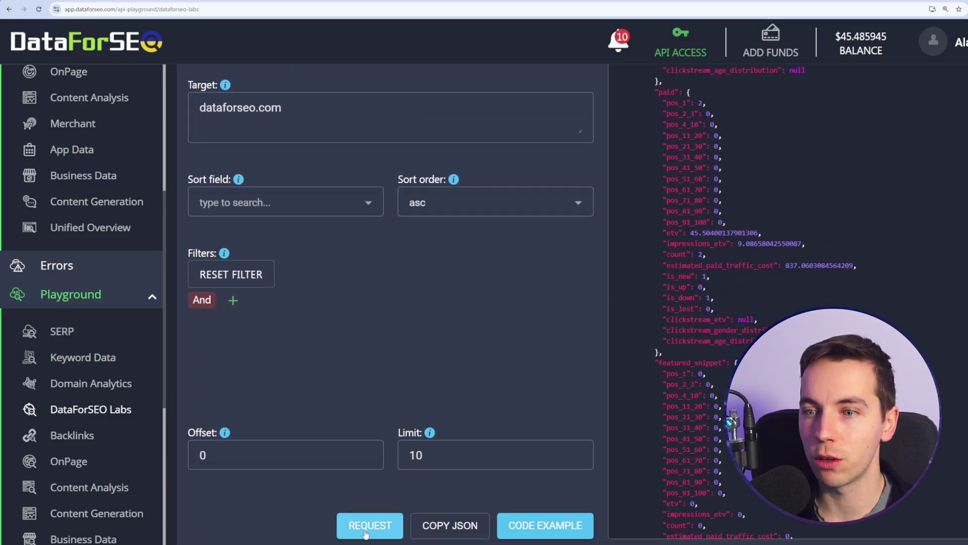
Step: Select the JSON payload in the Ranked Keywords code example and compare it with the API call node's Body in BuildShip
left_click(552, 528)
left_click_drag(315, 273, 736, 301)
left_click_drag(467, 297, 463, 297)
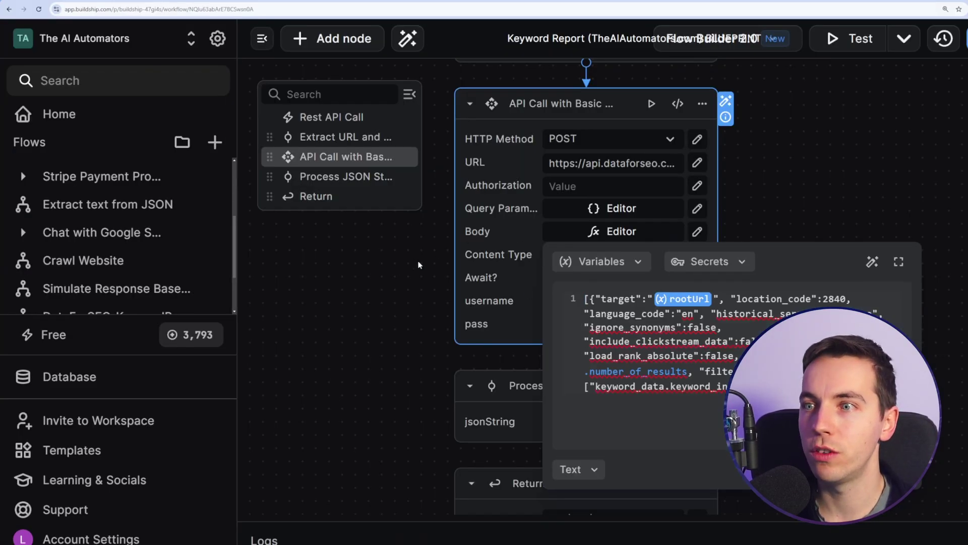
left_click(698, 233)
left_click(698, 233)
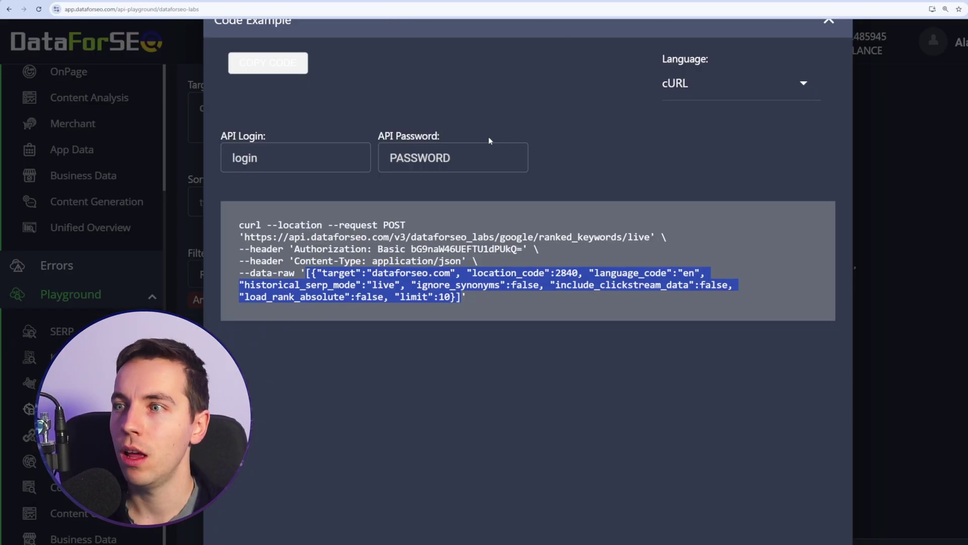
Step: Return to DataForSEO, close the code example, and review the Ranked Keywords request options and sample JSON response
left_click(953, 153)
scroll(807, 227, "down", 3)
scroll(410, 319, "up", 3)
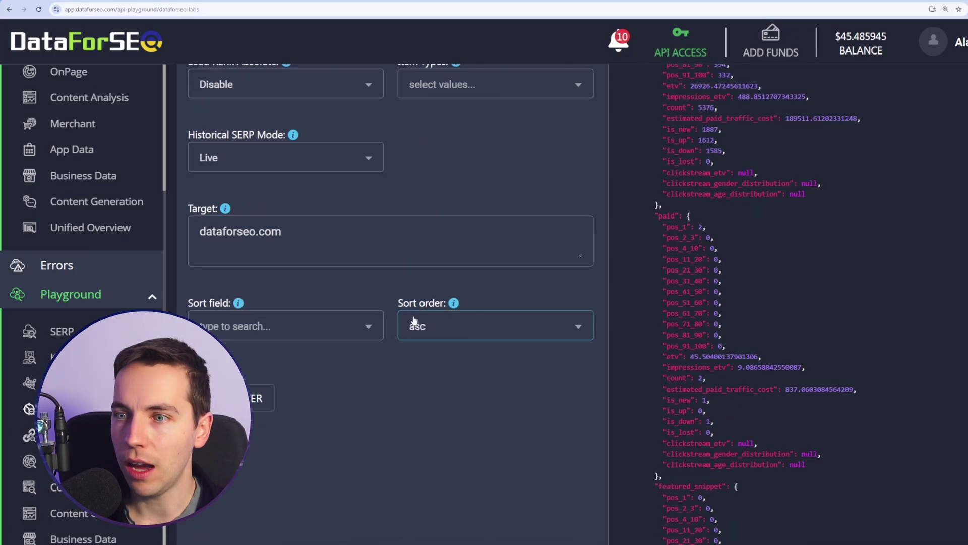
scroll(427, 404, "down", 3)
scroll(555, 363, "up", 15)
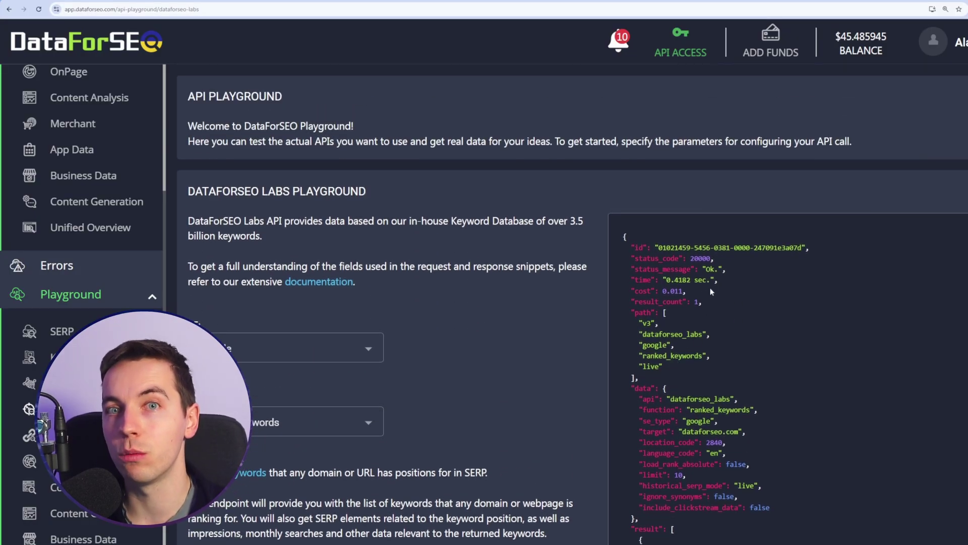
left_click_drag(632, 243, 719, 342)
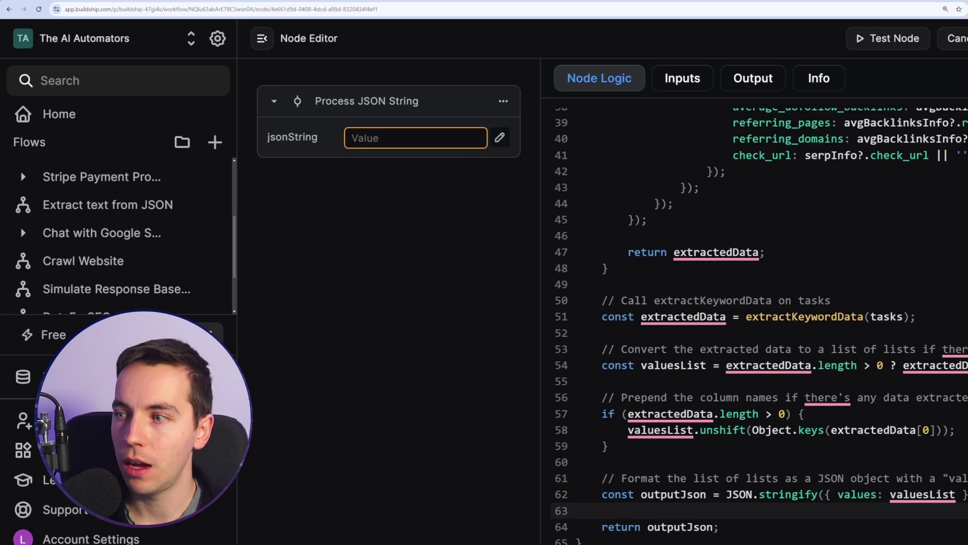
Step: Examine the Process JSON String node's logic in BuildShip, from the keyword field extraction to the final JSON output formatting
left_click_drag(580, 511, 589, 480)
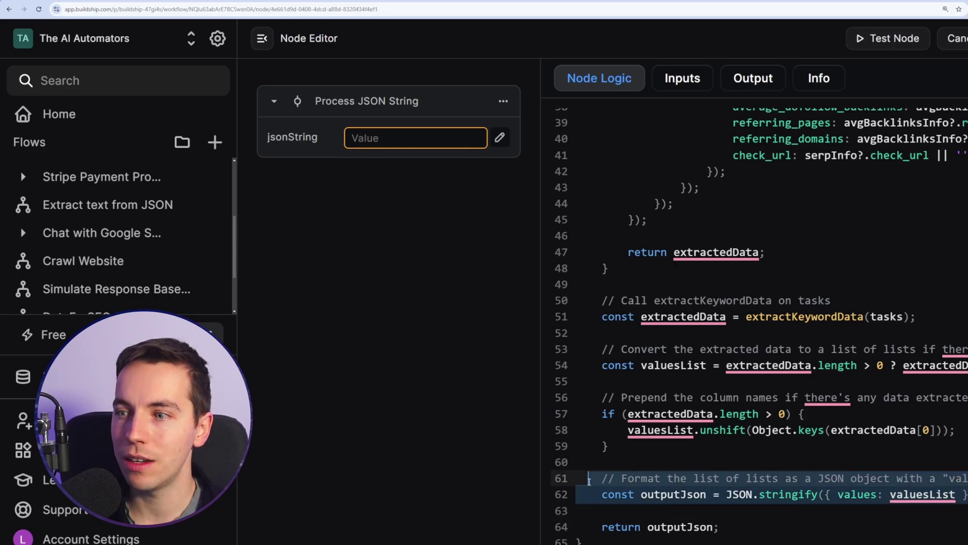
left_click(749, 513)
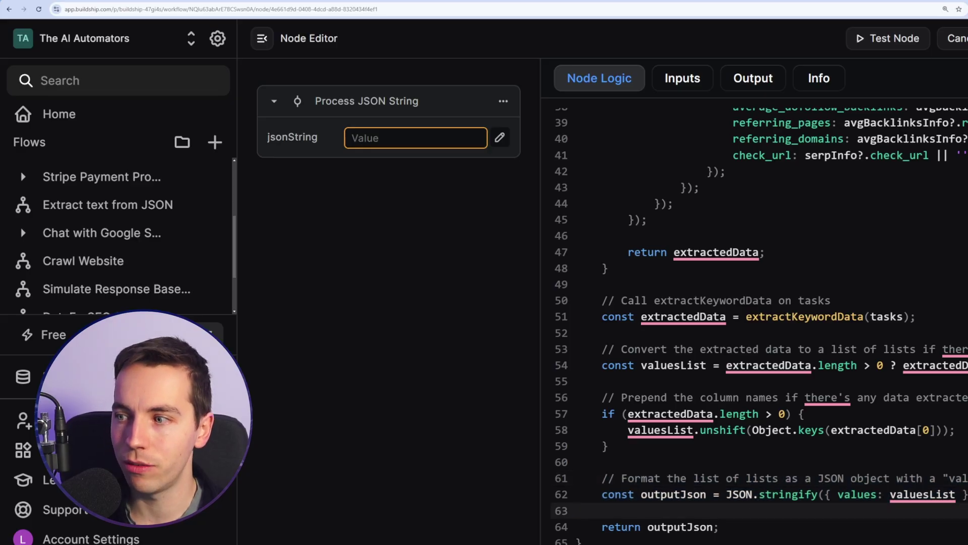
key("shift+Up")
key("shift+Up")
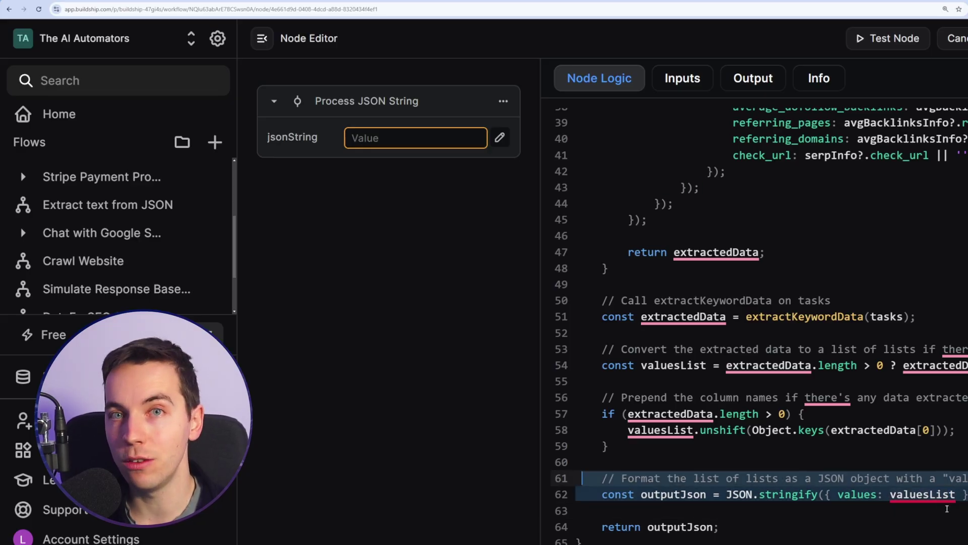
scroll(757, 269, "up", 10)
scroll(757, 269, "down", 5)
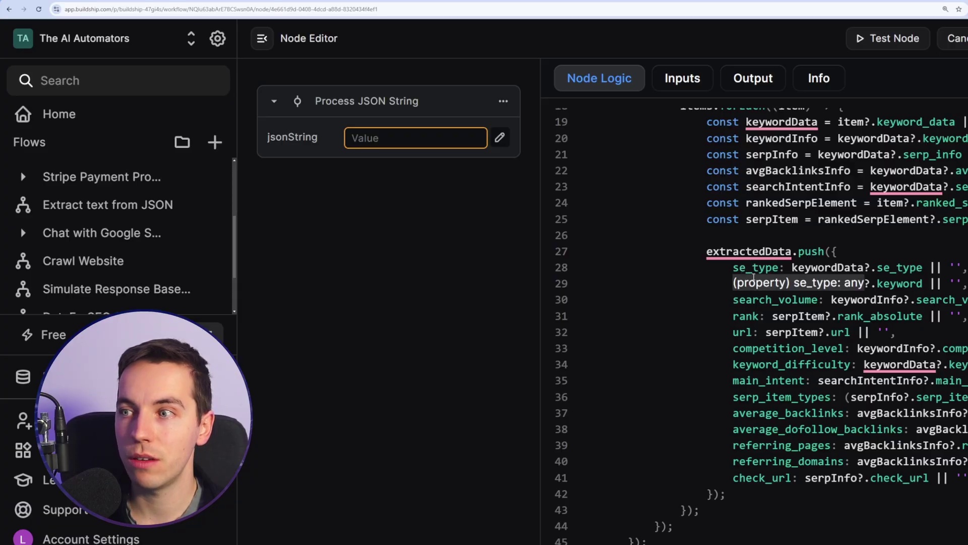
scroll(665, 249, "up", 6)
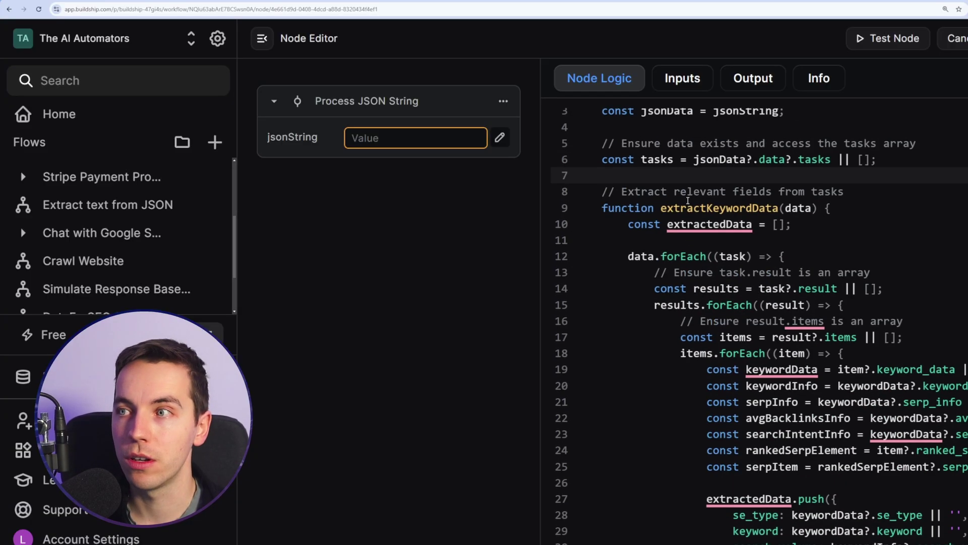
left_click(743, 220)
scroll(755, 167, "down", 12)
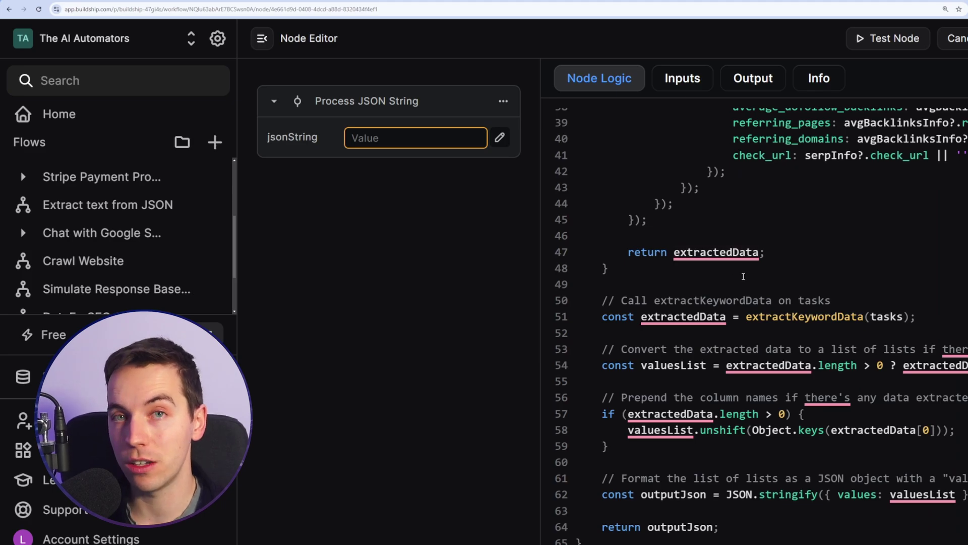
scroll(744, 277, "up", 7)
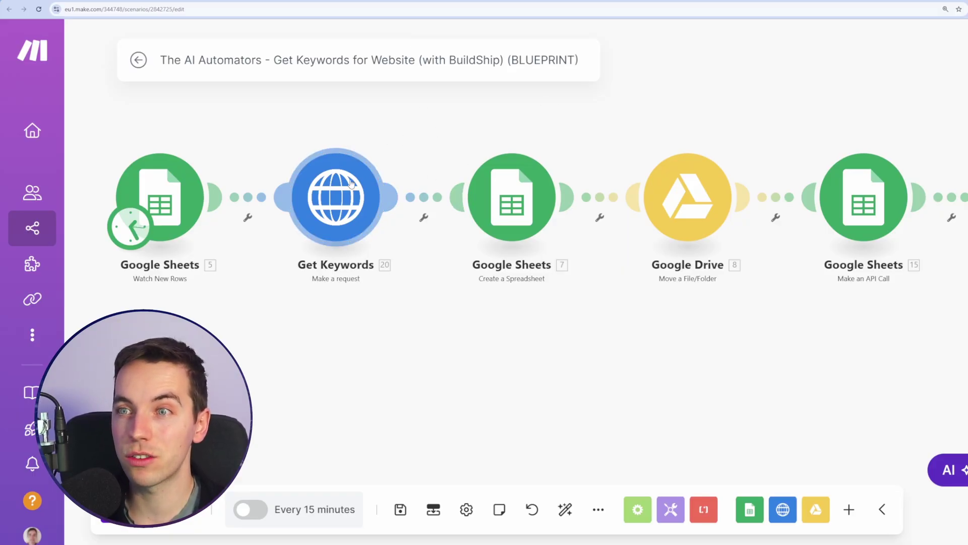
Step: Review how the API call, Process JSON String and Return nodes connect at the end of the BuildShip flow
left_click_drag(401, 127, 375, 198)
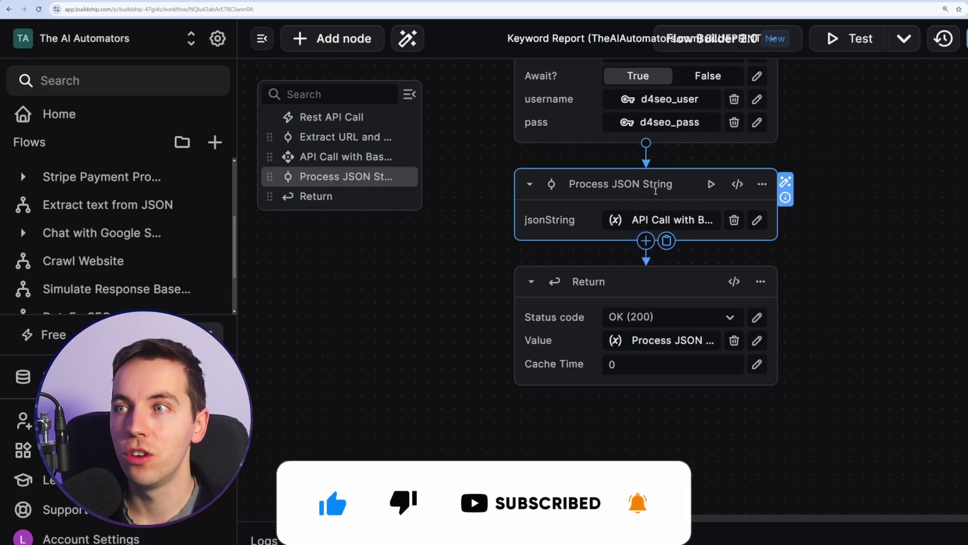
scroll(630, 181, "up", 3)
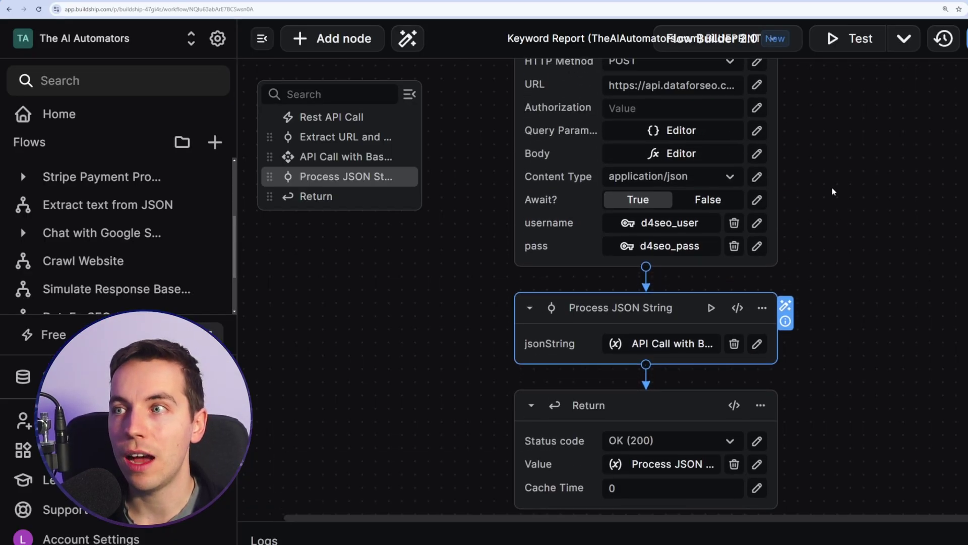
scroll(655, 182, "down", 3)
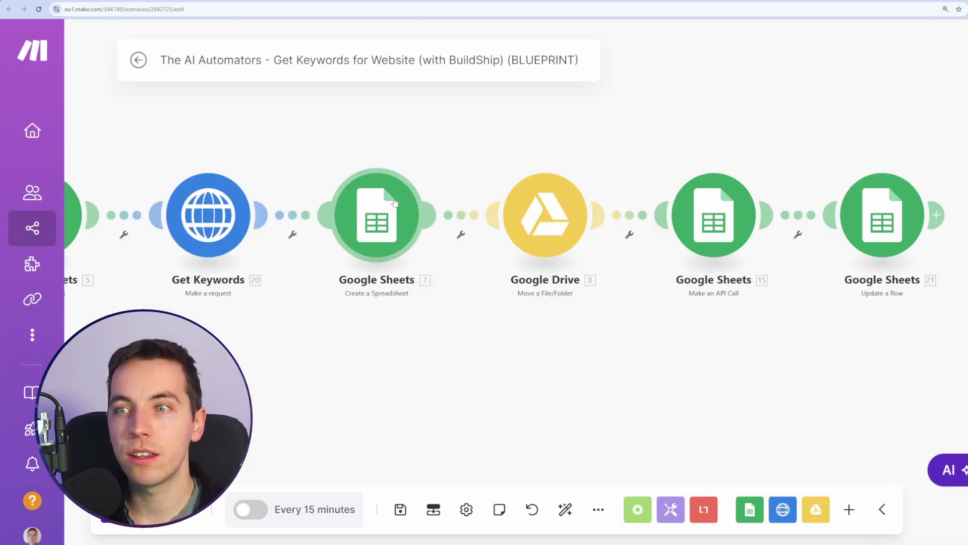
Step: Switch to Make, view the Create a Spreadsheet module's title settings, and close them
left_click(377, 202)
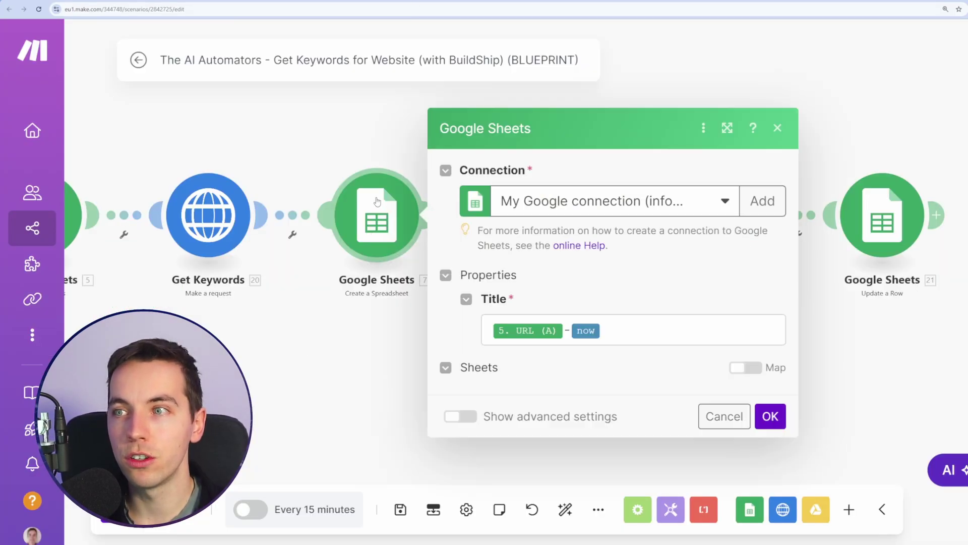
left_click(398, 245)
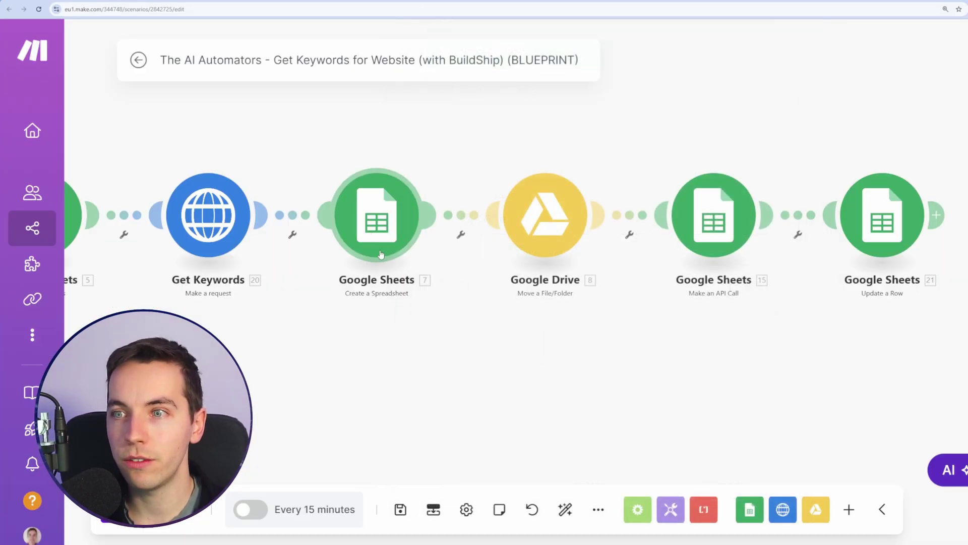
Step: Switch to the BING input spreadsheet and check the Keyword Report link for the first website
left_click(371, 225)
mouse_move(485, 250)
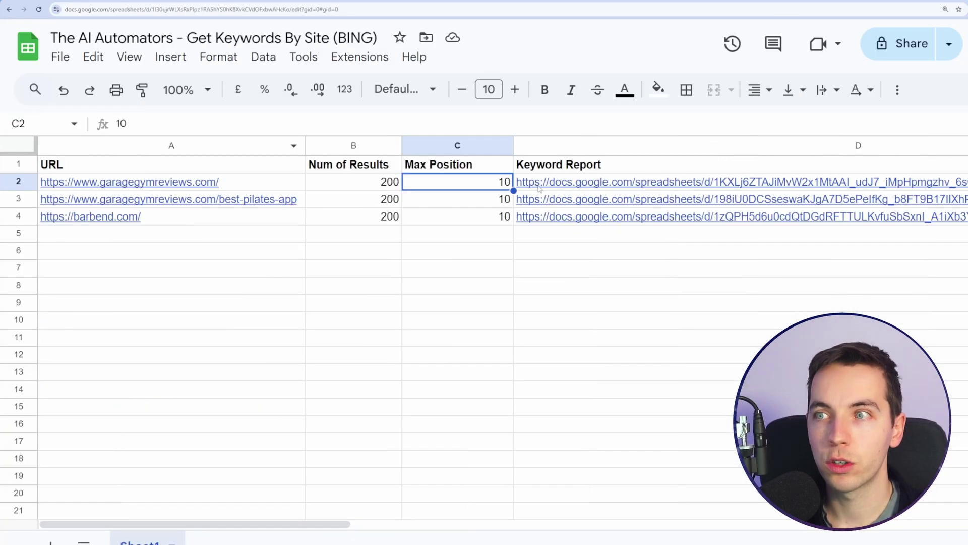
left_click(627, 182)
left_click(627, 207)
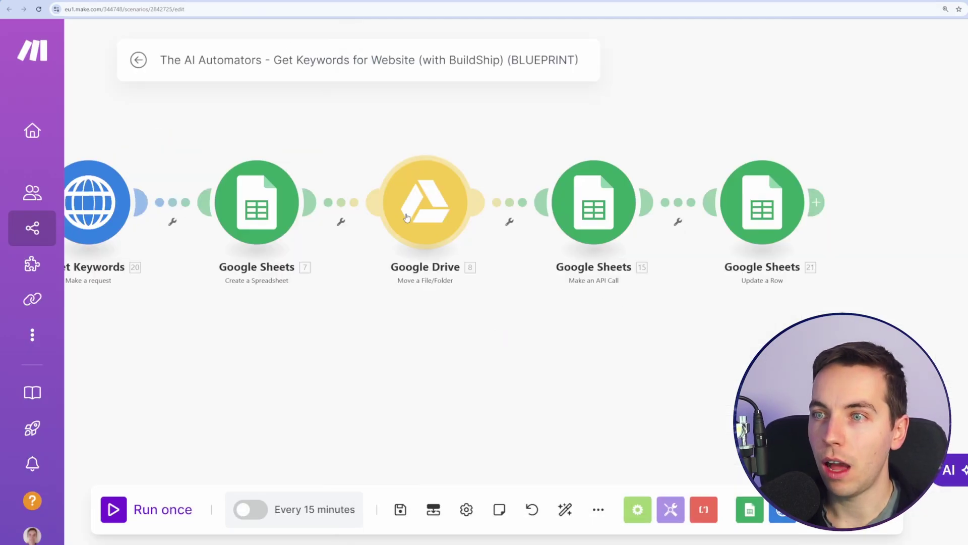
Step: Return to Make, review the Google Drive module's File ID and New Folder Location settings, and close them without changes
left_click(413, 208)
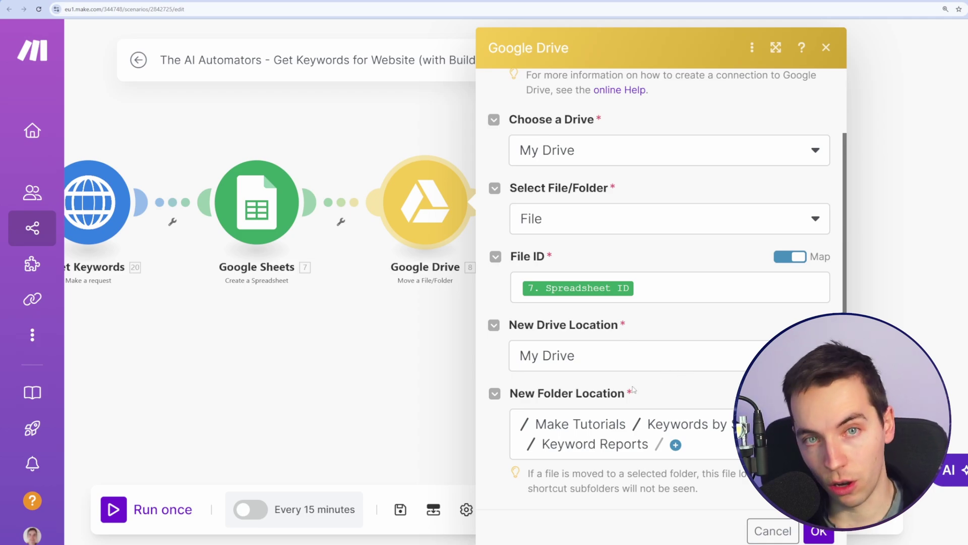
left_click(807, 527)
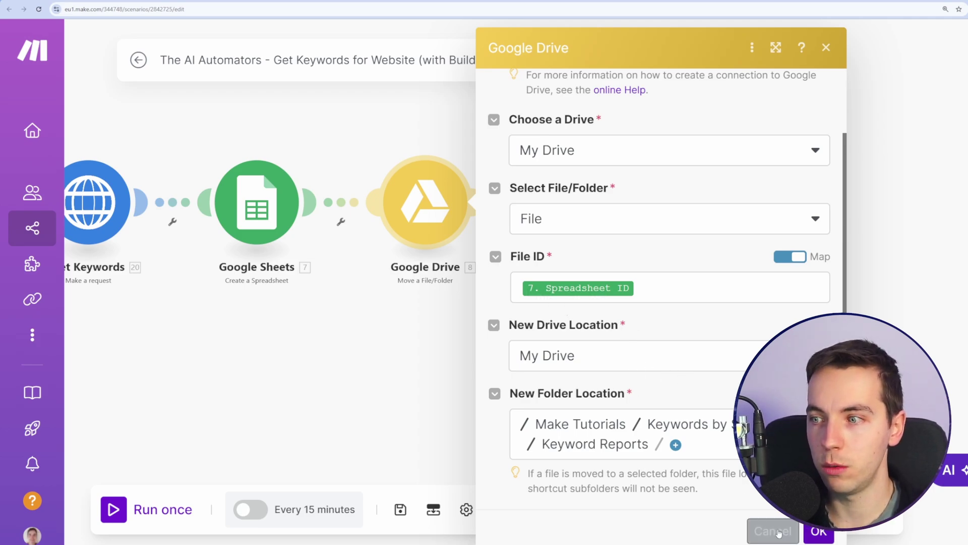
Step: Review the URL, POST method, Content-Type header and valueInputOption query parameter in the Google Sheets Make an API Call module
left_click(593, 202)
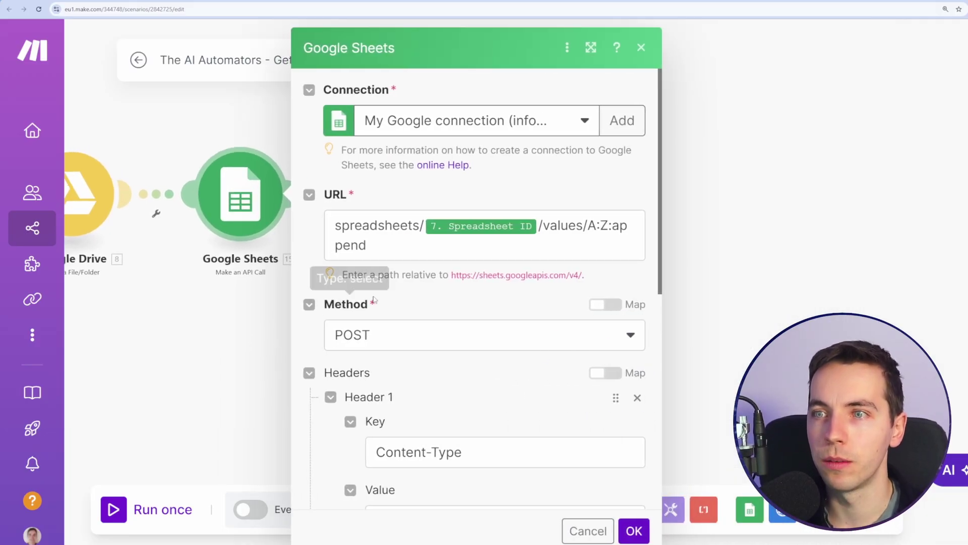
key("ctrl+plus")
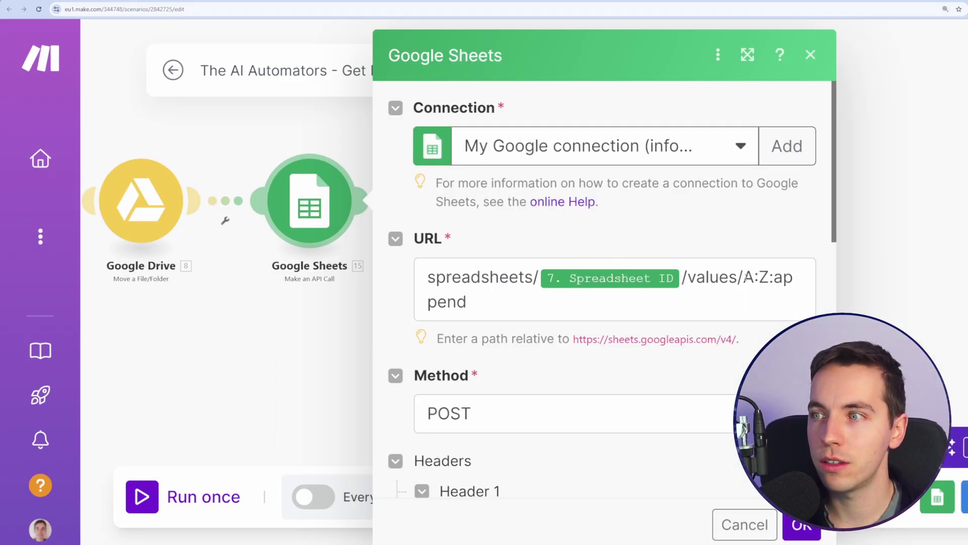
key("ctrl+minus")
key("ctrl+minus")
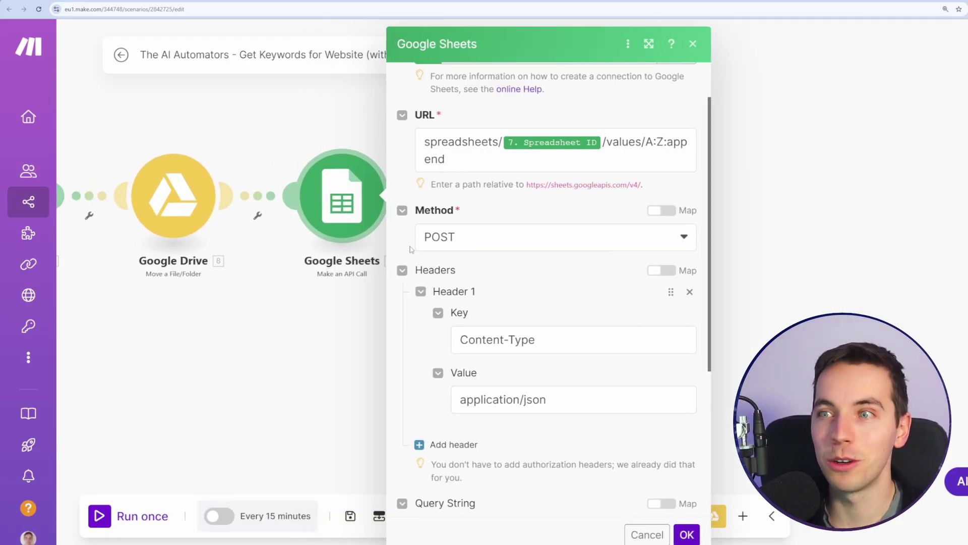
scroll(426, 274, "down", 2)
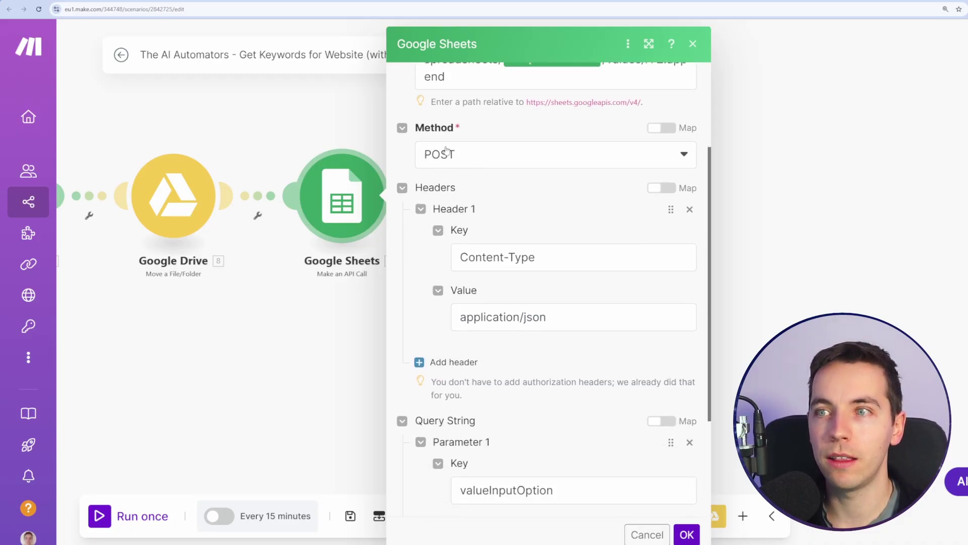
scroll(446, 151, "down", 3)
scroll(541, 201, "down", 1)
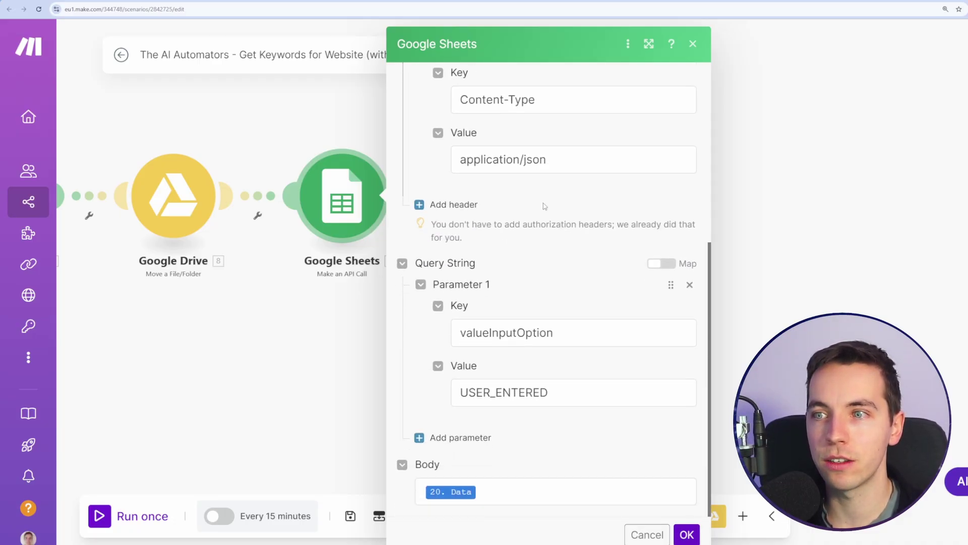
Step: Inspect the Get Keywords Data field mapped to the API call's Body and close the module settings
left_click(498, 505)
scroll(827, 297, "down", 15)
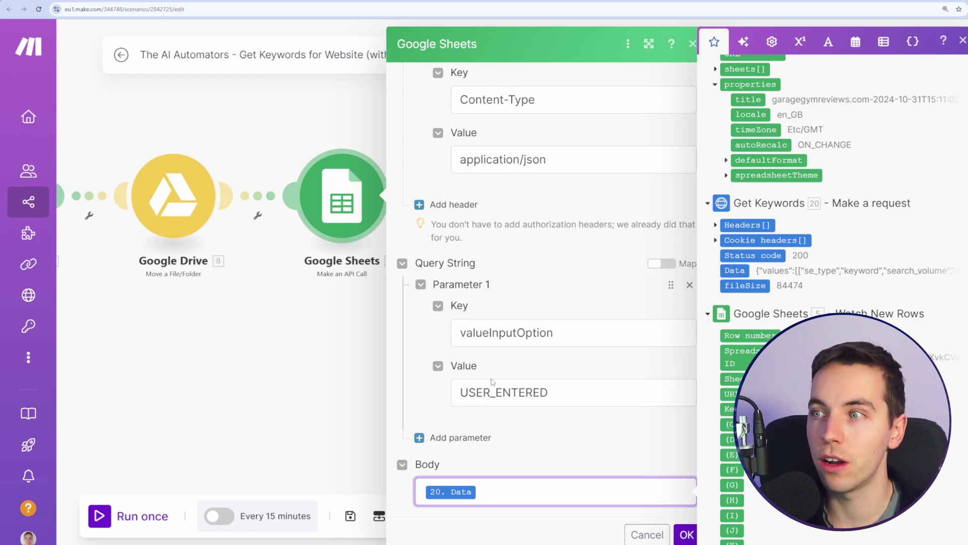
left_click(359, 279)
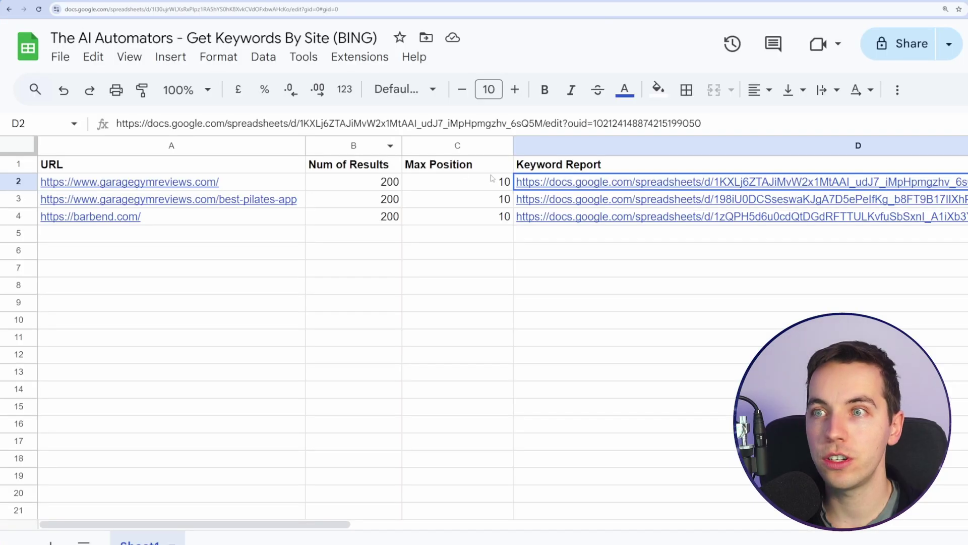
Step: Switch from the BING input sheet to the Bing scenario's Get Keywords module in Make and examine data_for_seo_url in its request content
mouse_move(577, 185)
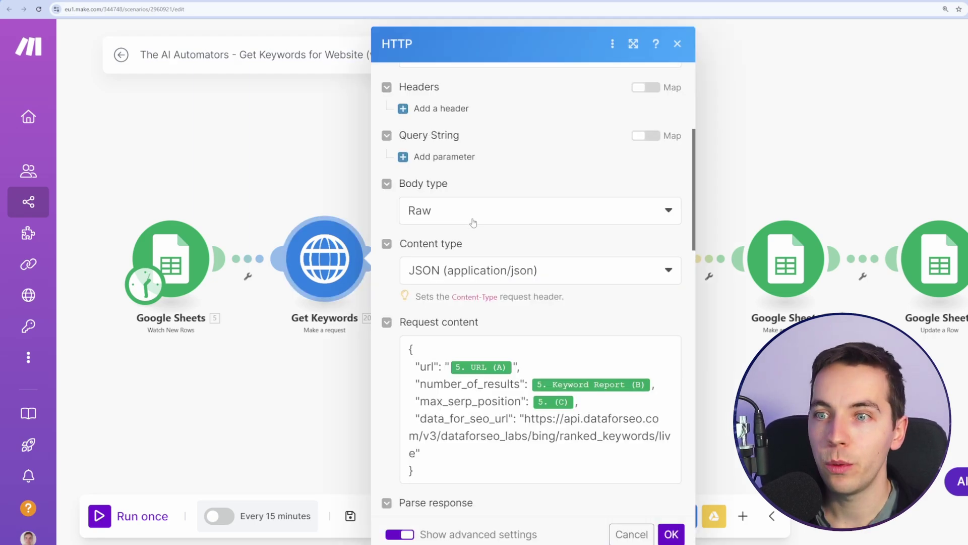
scroll(462, 261, "down", 3)
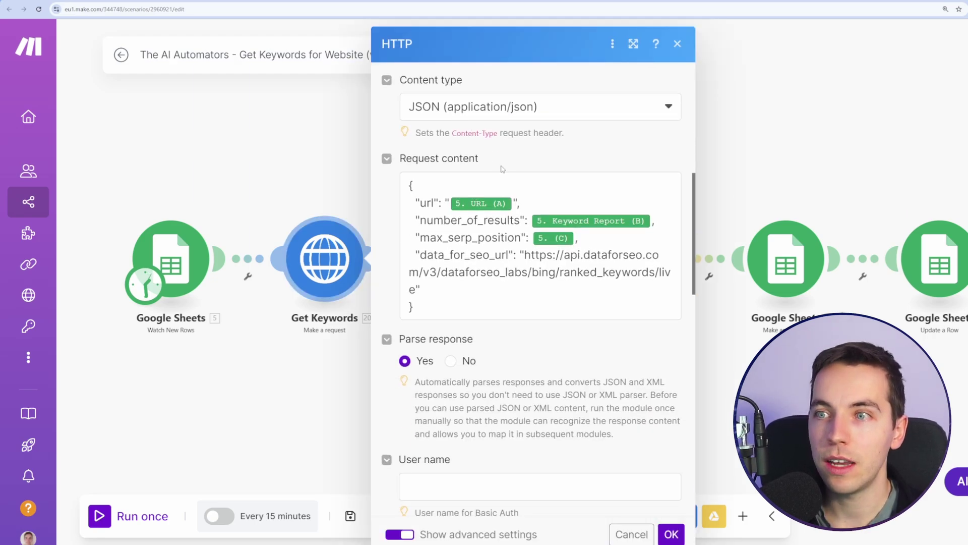
double_click(462, 257)
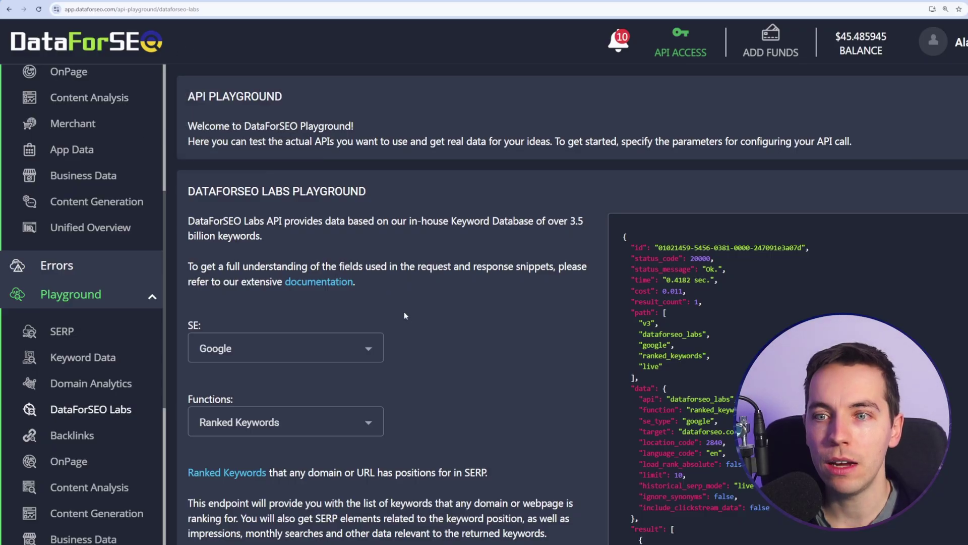
Step: Switch to the DataForSEO Labs playground and set the search engine to Bing and the function to Ranked Keywords
key("ctrl+plus")
scroll(467, 295, "down", 1)
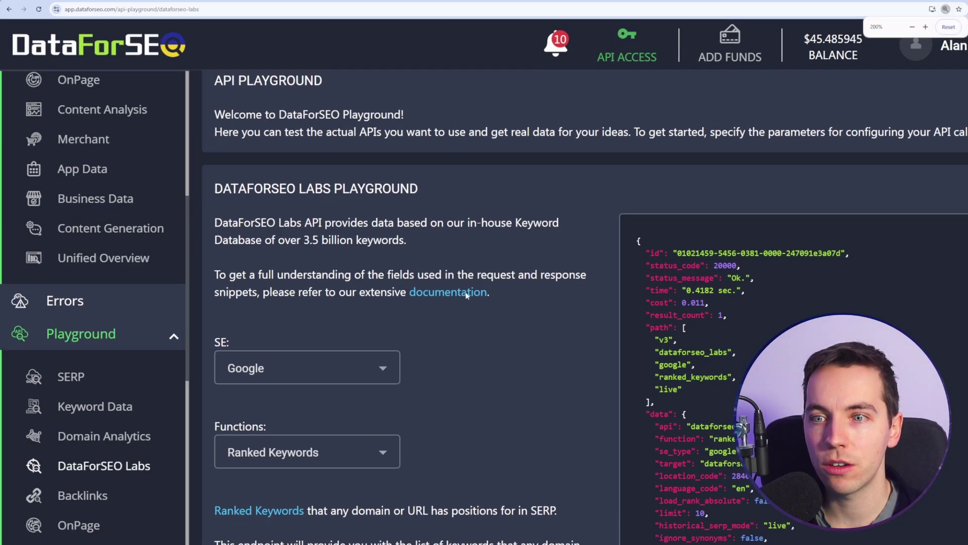
scroll(466, 295, "down", 2)
left_click(340, 236)
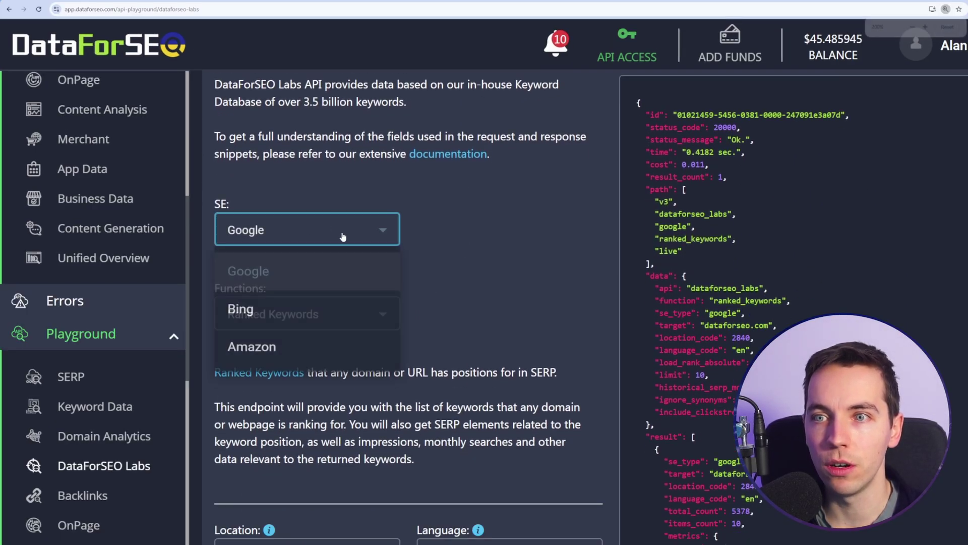
left_click(288, 322)
scroll(404, 227, "down", 2)
left_click(353, 191)
scroll(320, 305, "down", 1)
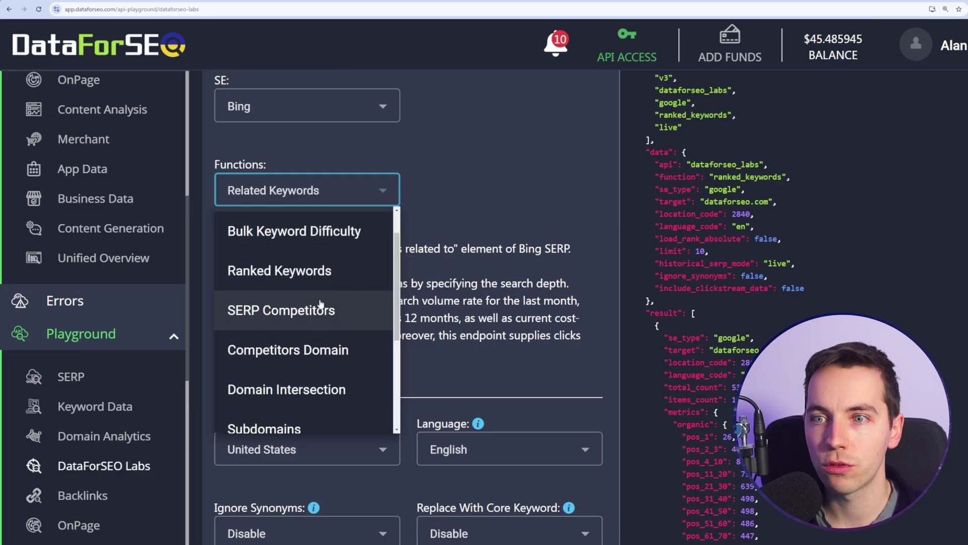
left_click(303, 270)
Step: Open the cURL code example for the Bing Ranked Keywords request and select its endpoint URL
scroll(441, 166, "down", 8)
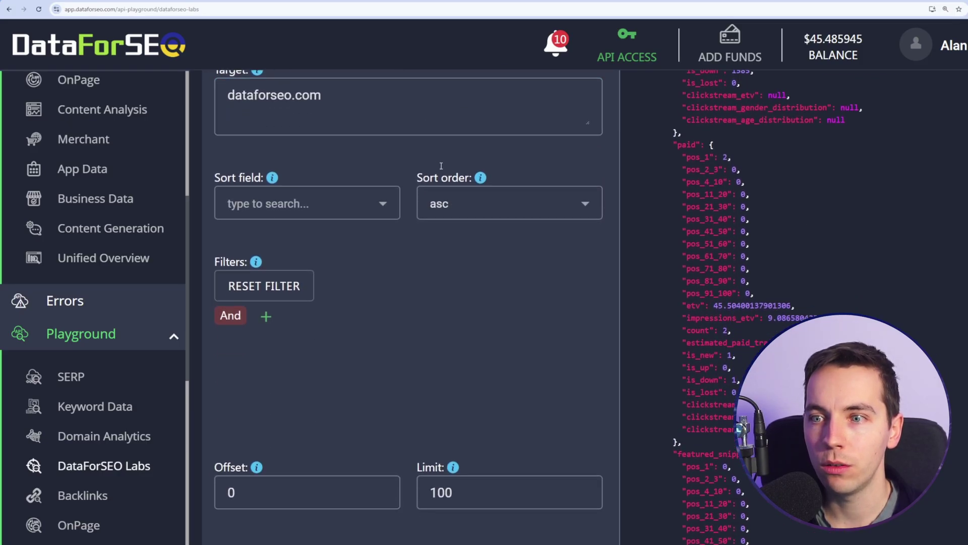
scroll(465, 273, "down", 2)
left_click(548, 518)
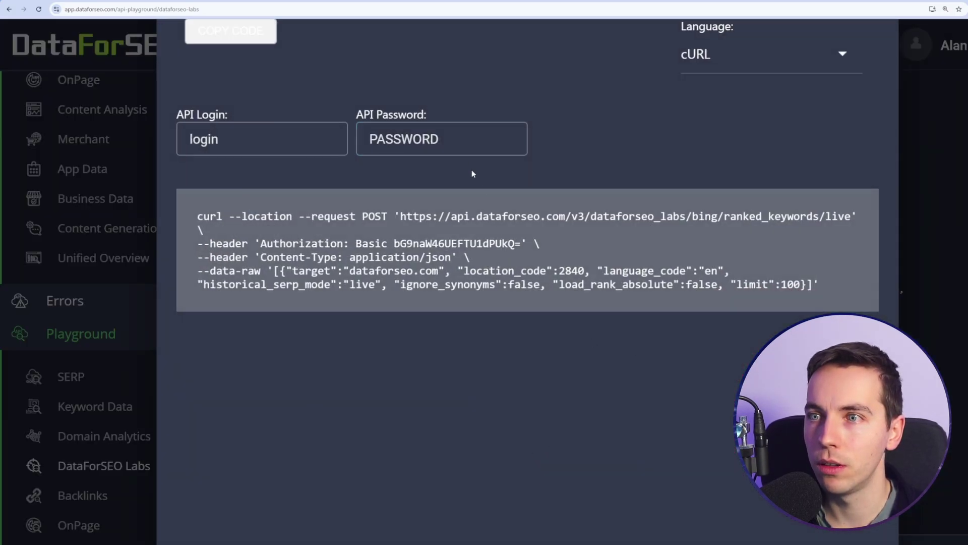
left_click_drag(401, 216, 853, 216)
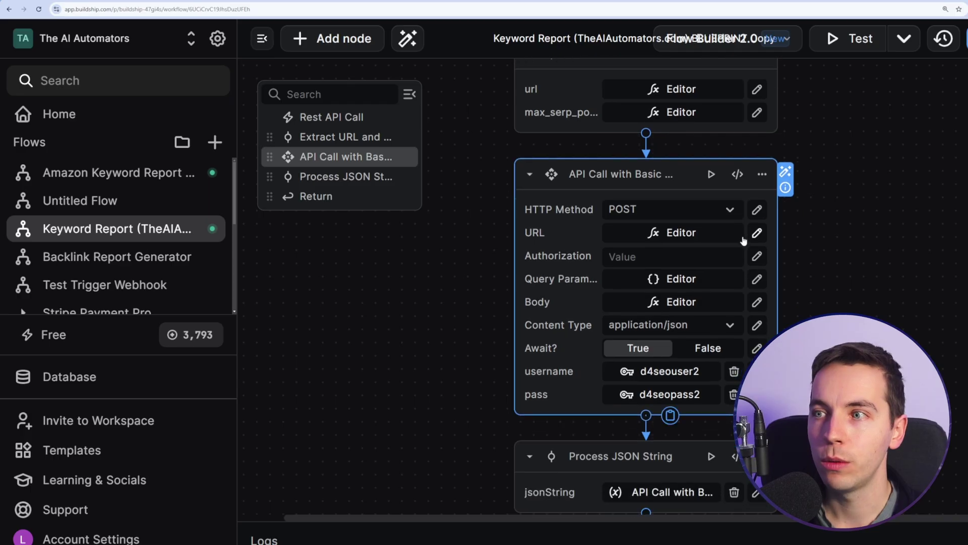
Step: Switch to BuildShip and inspect the data_for_seo_url expression in the API Call node's URL editor
left_click(757, 233)
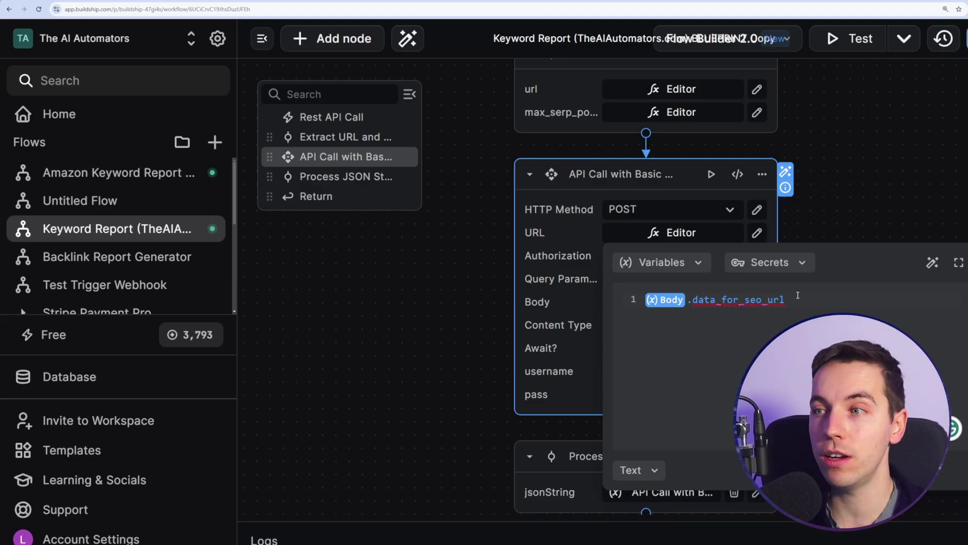
key("ctrl+plus")
key("ctrl+plus")
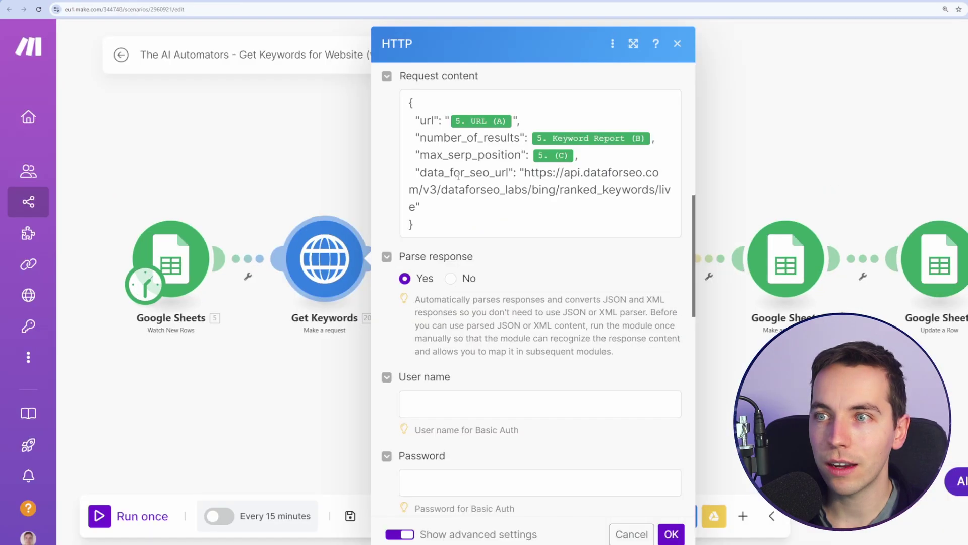
Step: Return to the HTTP module in Make and highlight the data_for_seo_url key in its request content
left_click(454, 172)
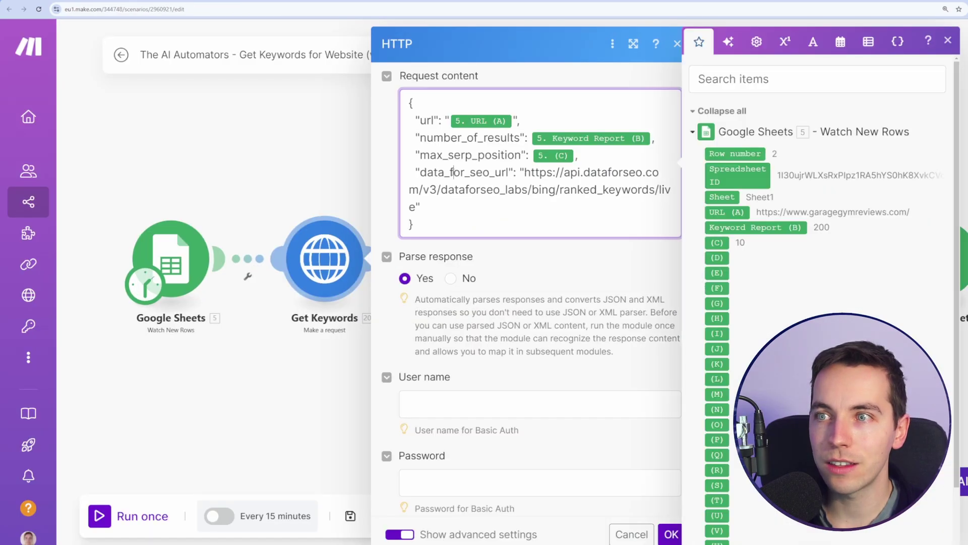
double_click(448, 172)
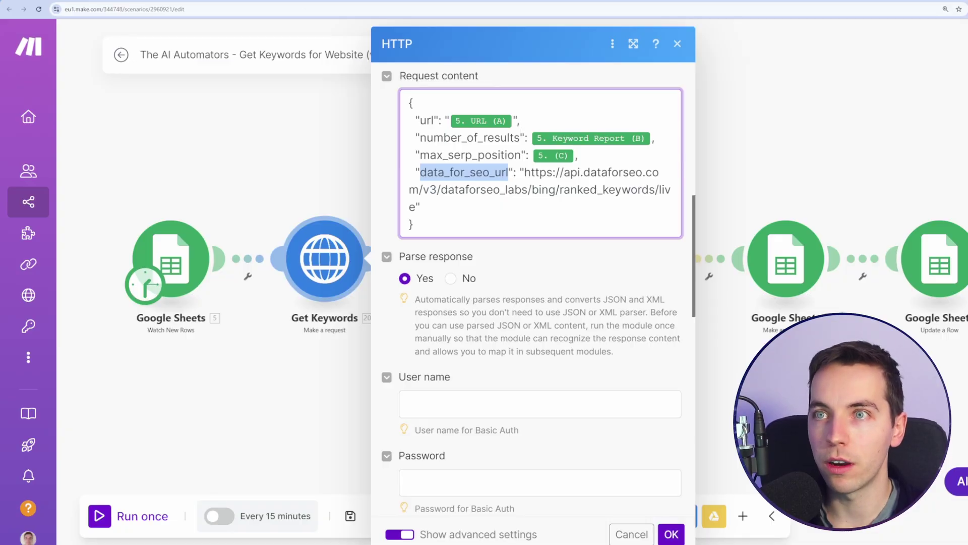
left_click(489, 214)
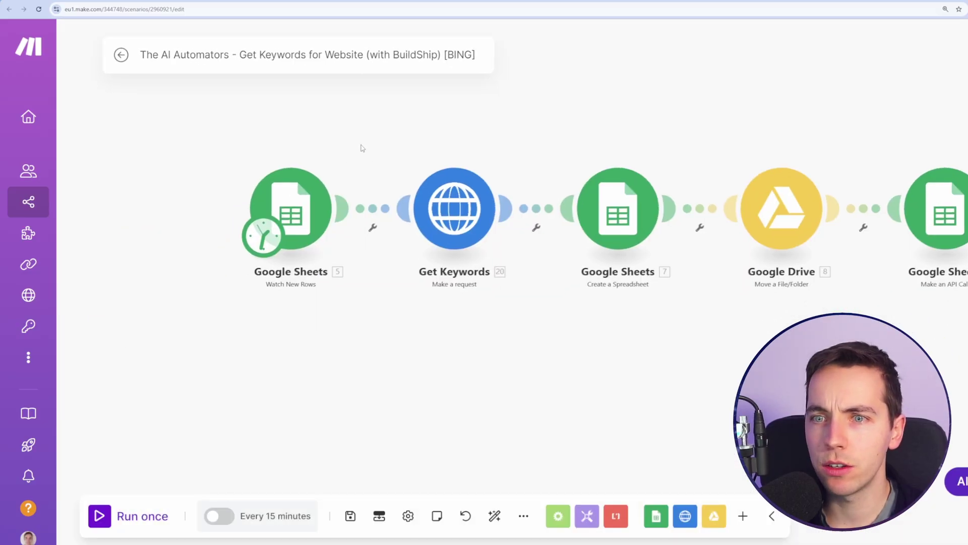
Step: Choose where the Watch New Rows trigger starts in the Bing scenario and confirm the starting point
right_click(300, 195)
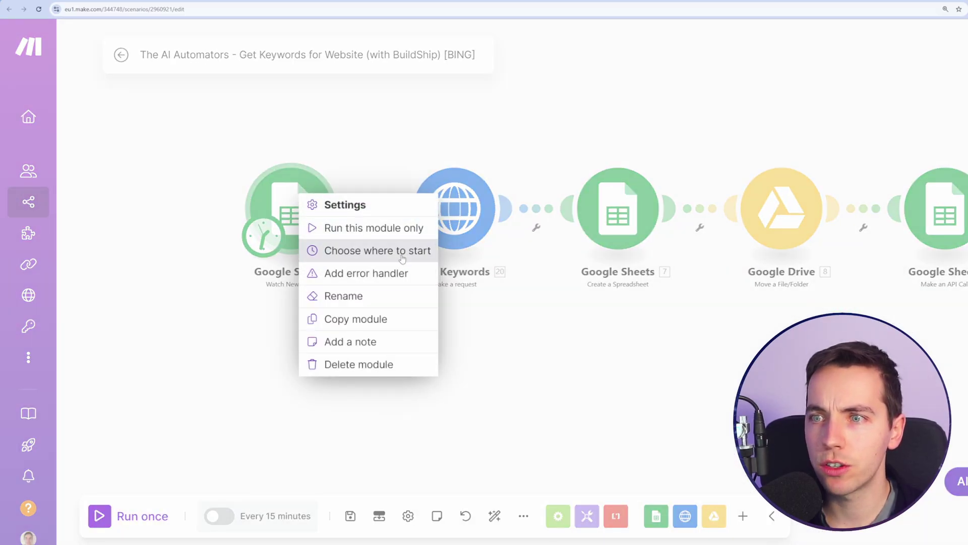
left_click(370, 249)
left_click(356, 240)
left_click(640, 299)
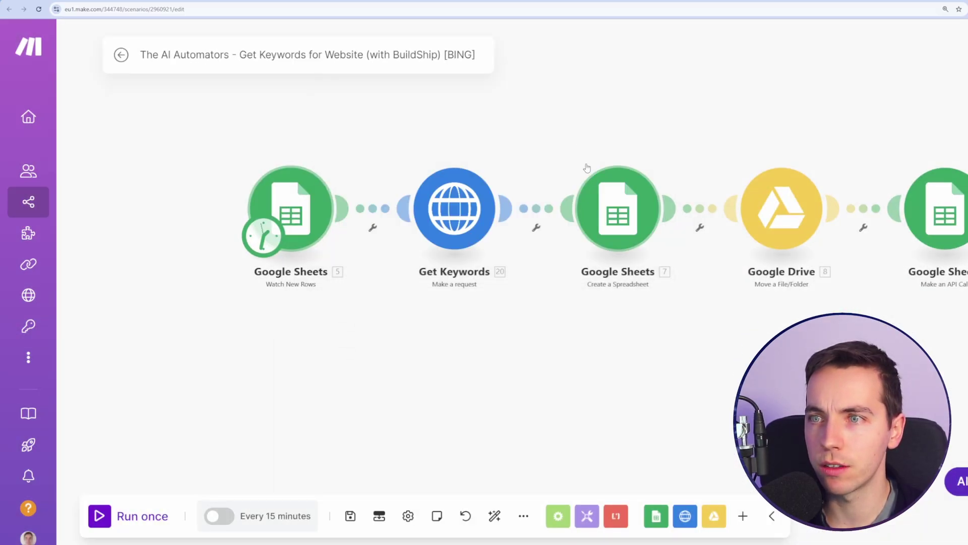
Step: Run the Bing scenario once, inspect the Get Keywords operation's input bundle, and close it
left_click(104, 522)
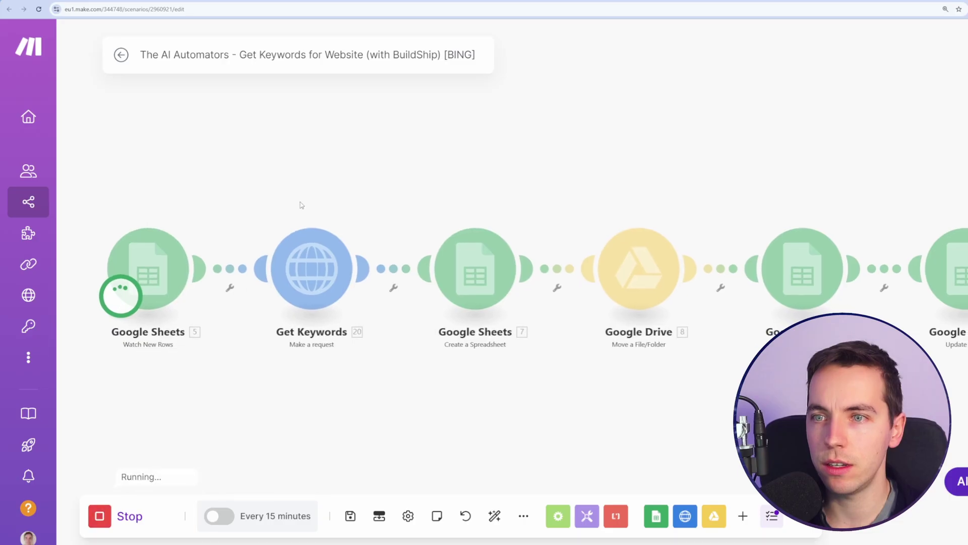
left_click(364, 212)
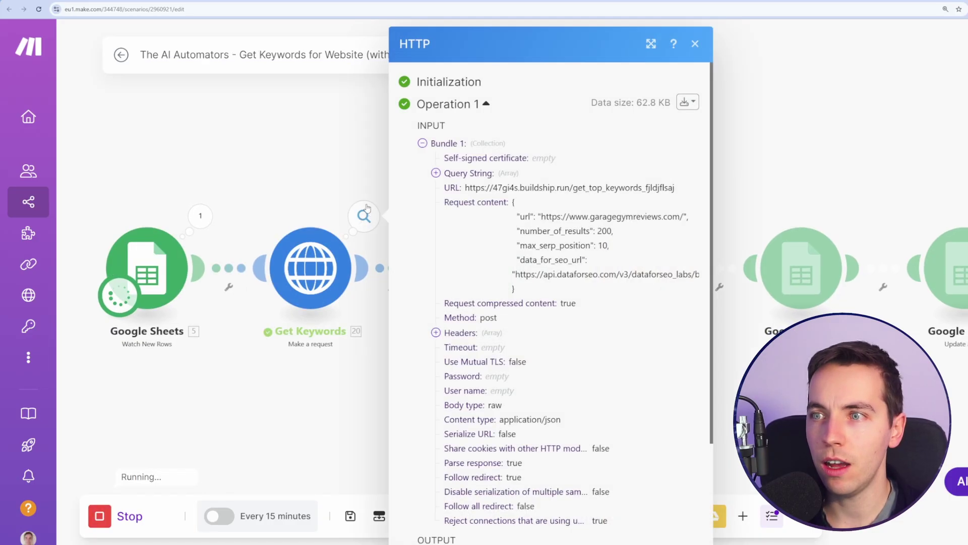
left_click(333, 141)
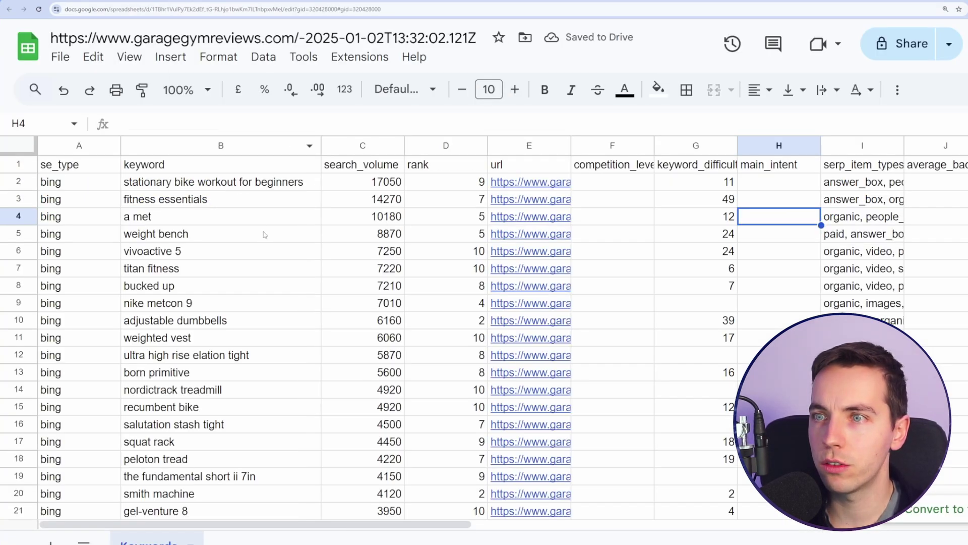
Step: Review the keyword, search_volume, rank and keyword_difficulty columns in the generated garagegymreviews.com report
left_click_drag(195, 182, 212, 321)
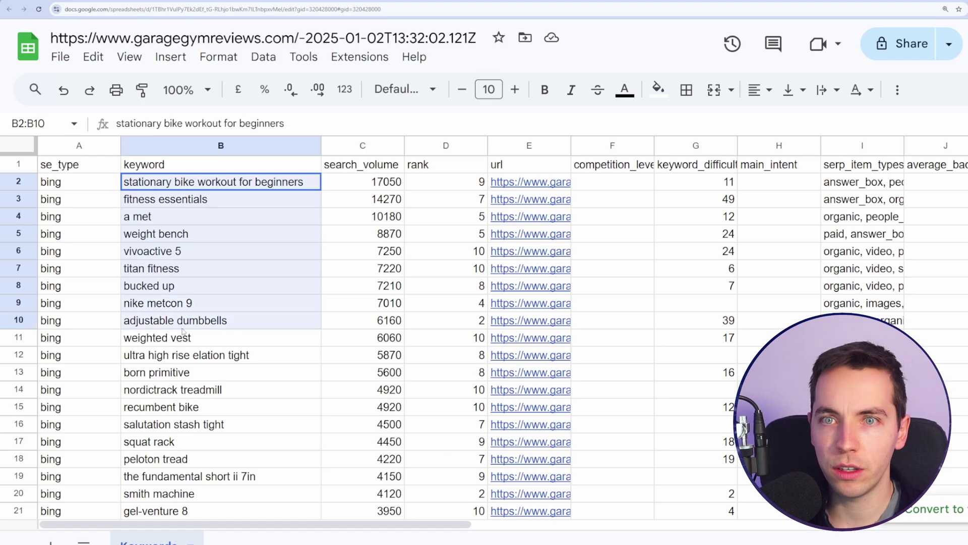
left_click(244, 250)
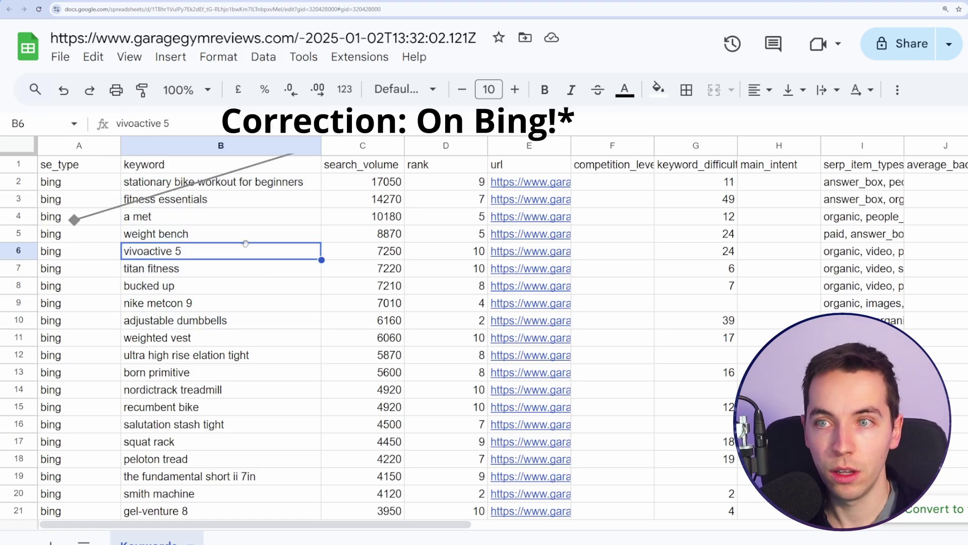
left_click_drag(383, 184, 384, 267)
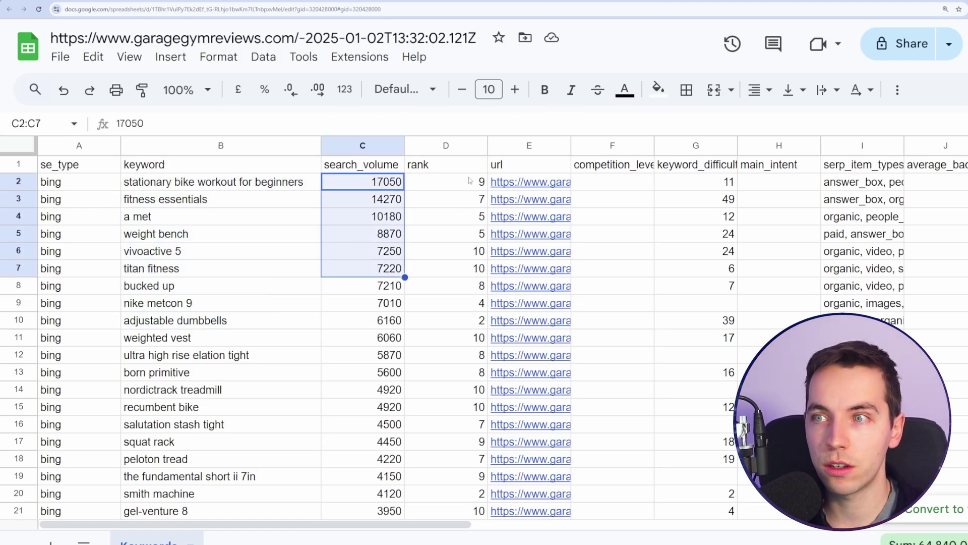
left_click_drag(469, 182, 456, 255)
left_click_drag(691, 182, 708, 230)
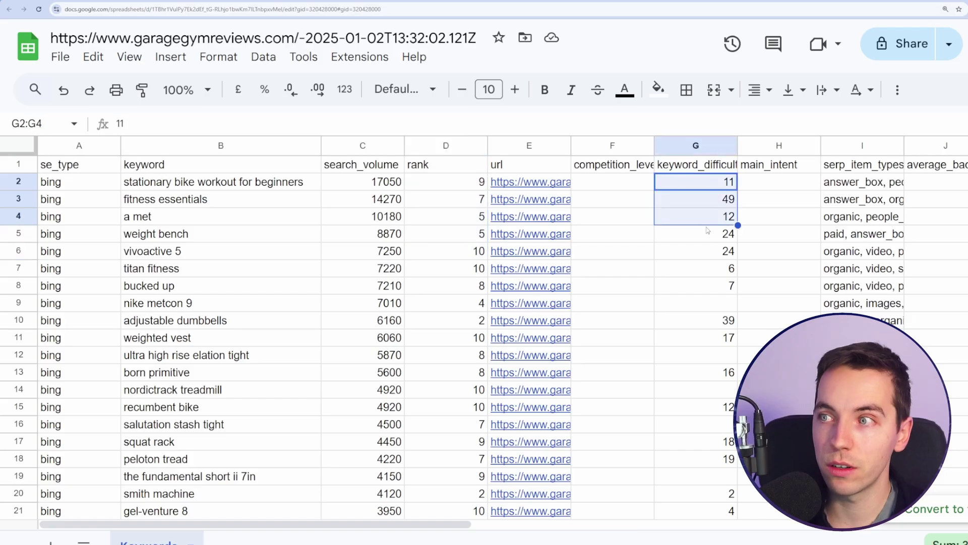
scroll(573, 491, "down", 12)
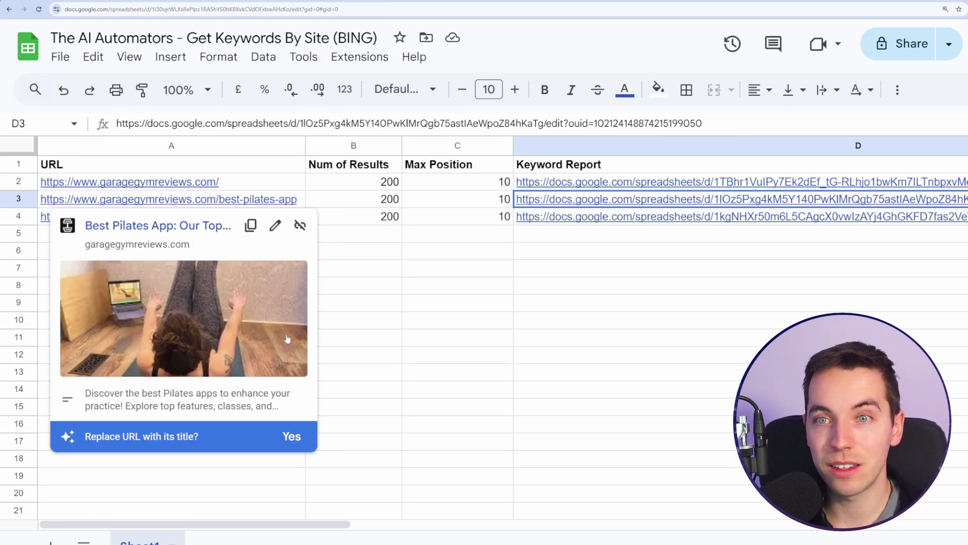
Step: Dismiss the URL preview in the Bing input sheet and examine the competition_level and se_type columns in the garagegymreviews.com homepage report
left_click(400, 256)
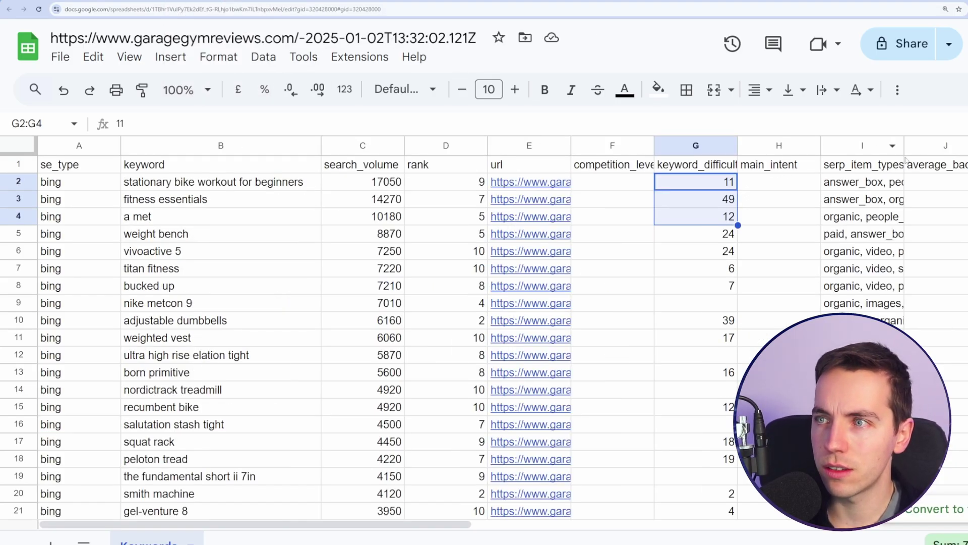
left_click(605, 170)
left_click(77, 179)
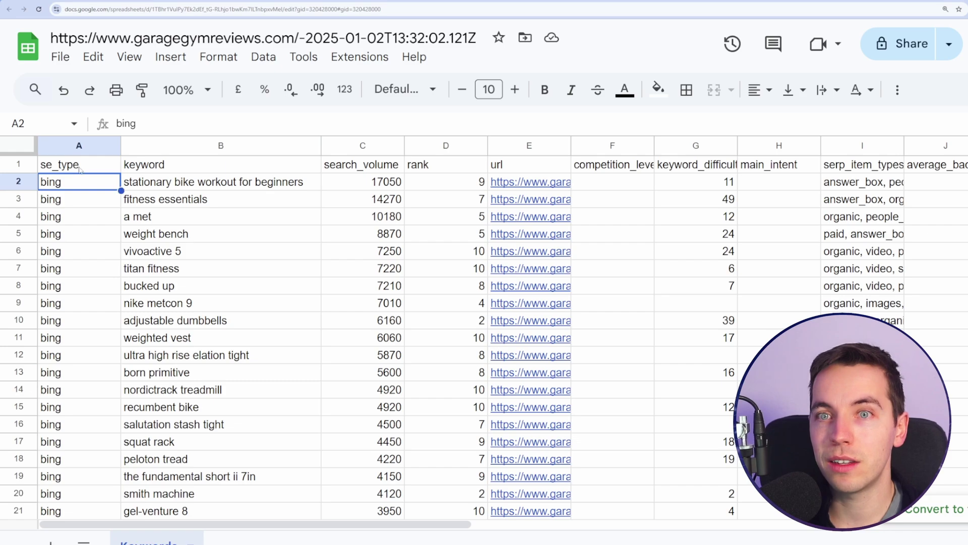
left_click(81, 168)
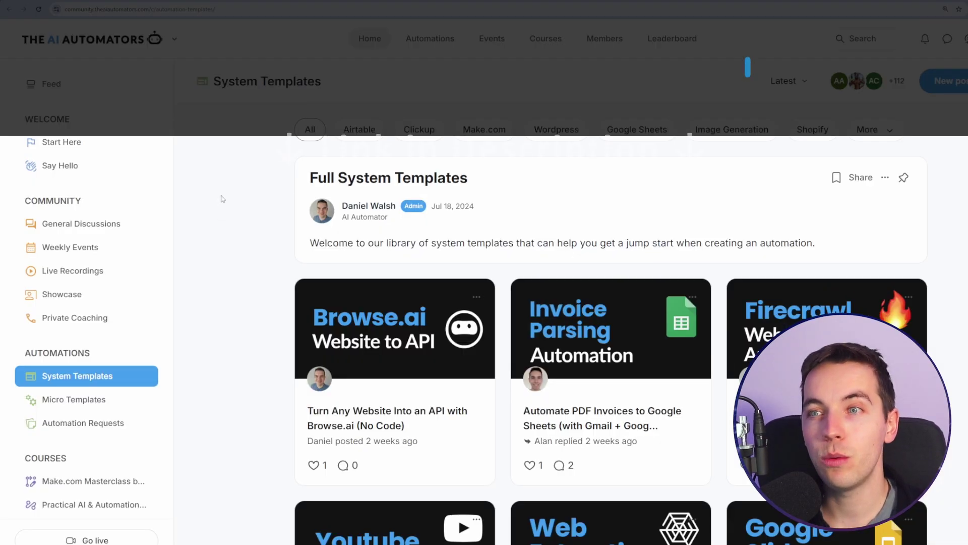
Step: Switch to The AI Automators community and browse the System Templates and Micro Templates libraries
scroll(232, 225, "down", 2)
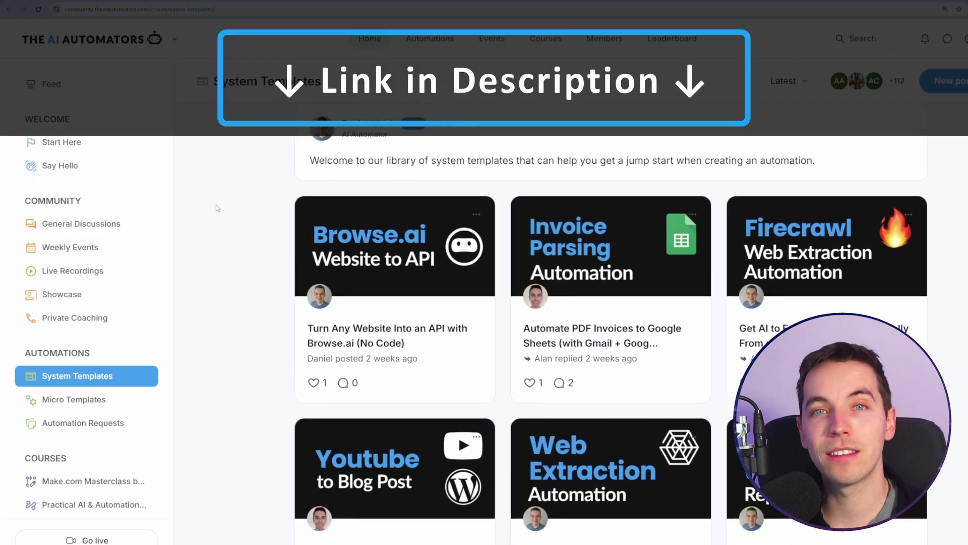
scroll(235, 224, "down", 5)
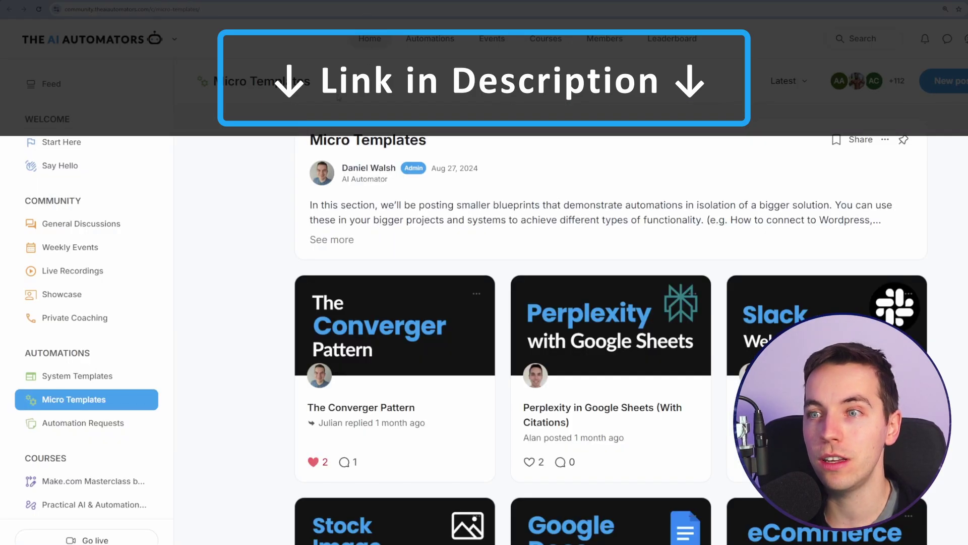
scroll(286, 176, "down", 3)
scroll(286, 176, "down", 1)
scroll(286, 176, "up", 1)
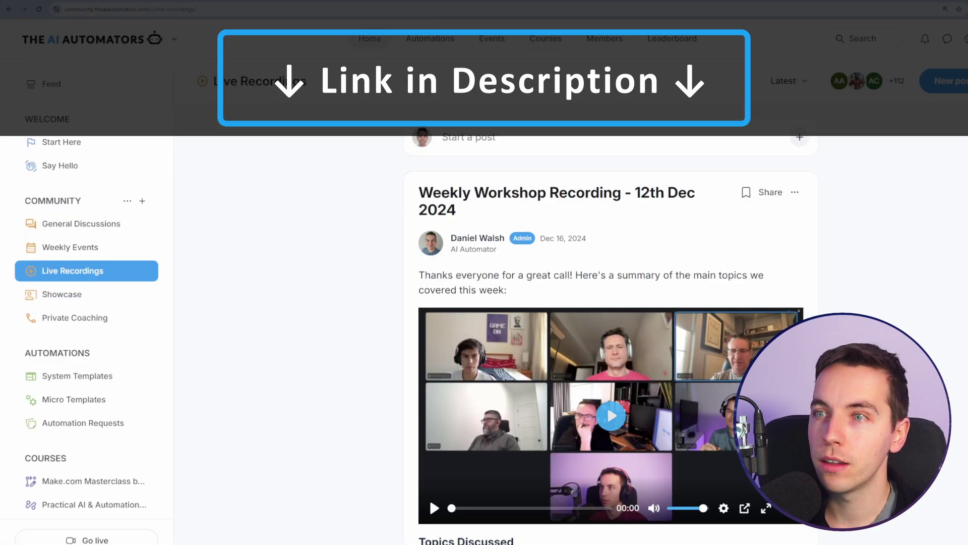
Step: Browse the community's Live Recordings of weekly workshops and the posts in its Feed
scroll(323, 172, "down", 4)
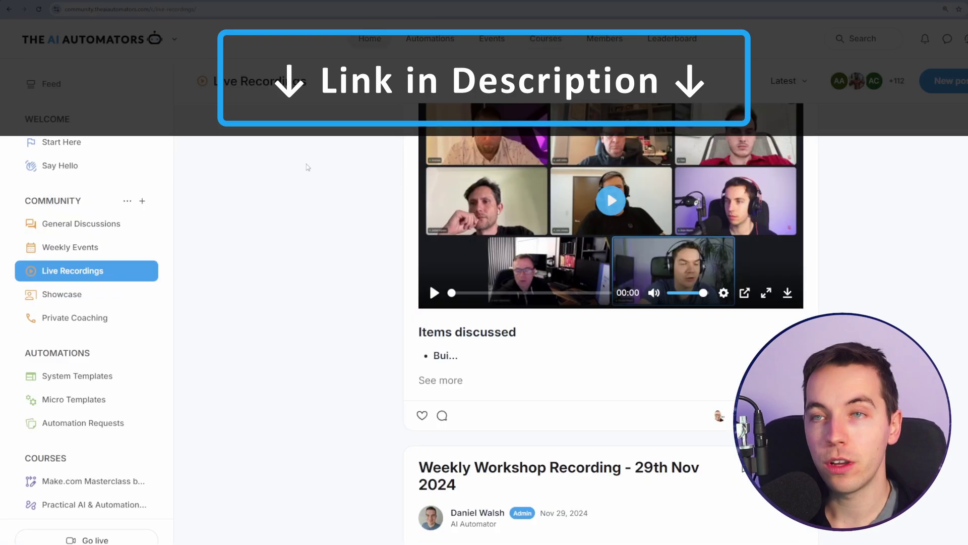
scroll(317, 185, "down", 5)
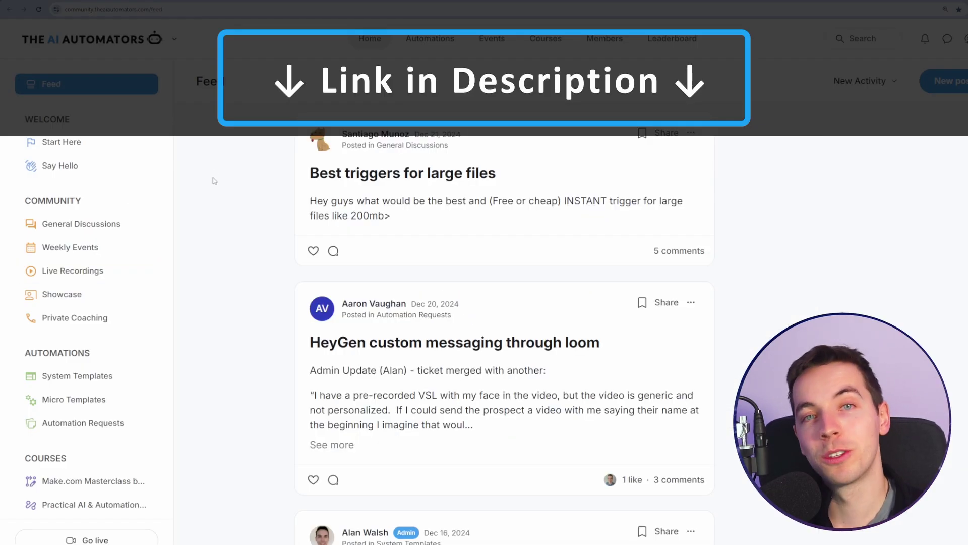
scroll(214, 181, "down", 9)
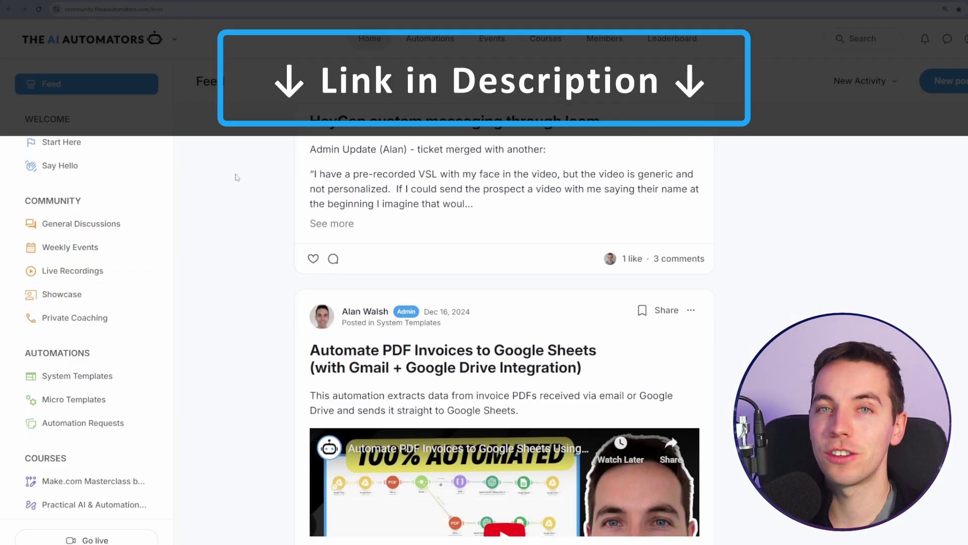